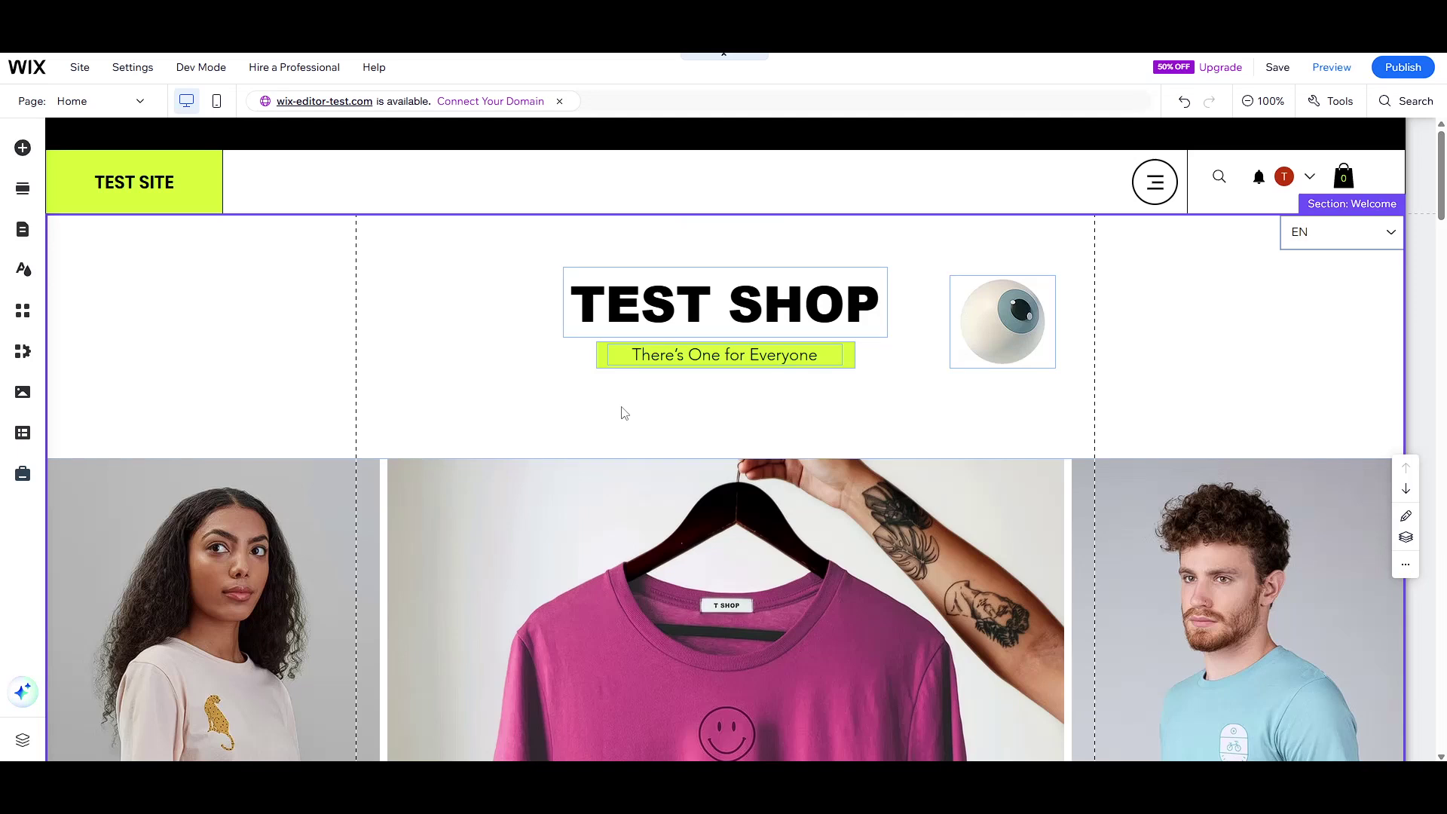
# Select the Test Section on the page and zoom out to see more of the page
pyautogui.scroll(-5, 626, 413)
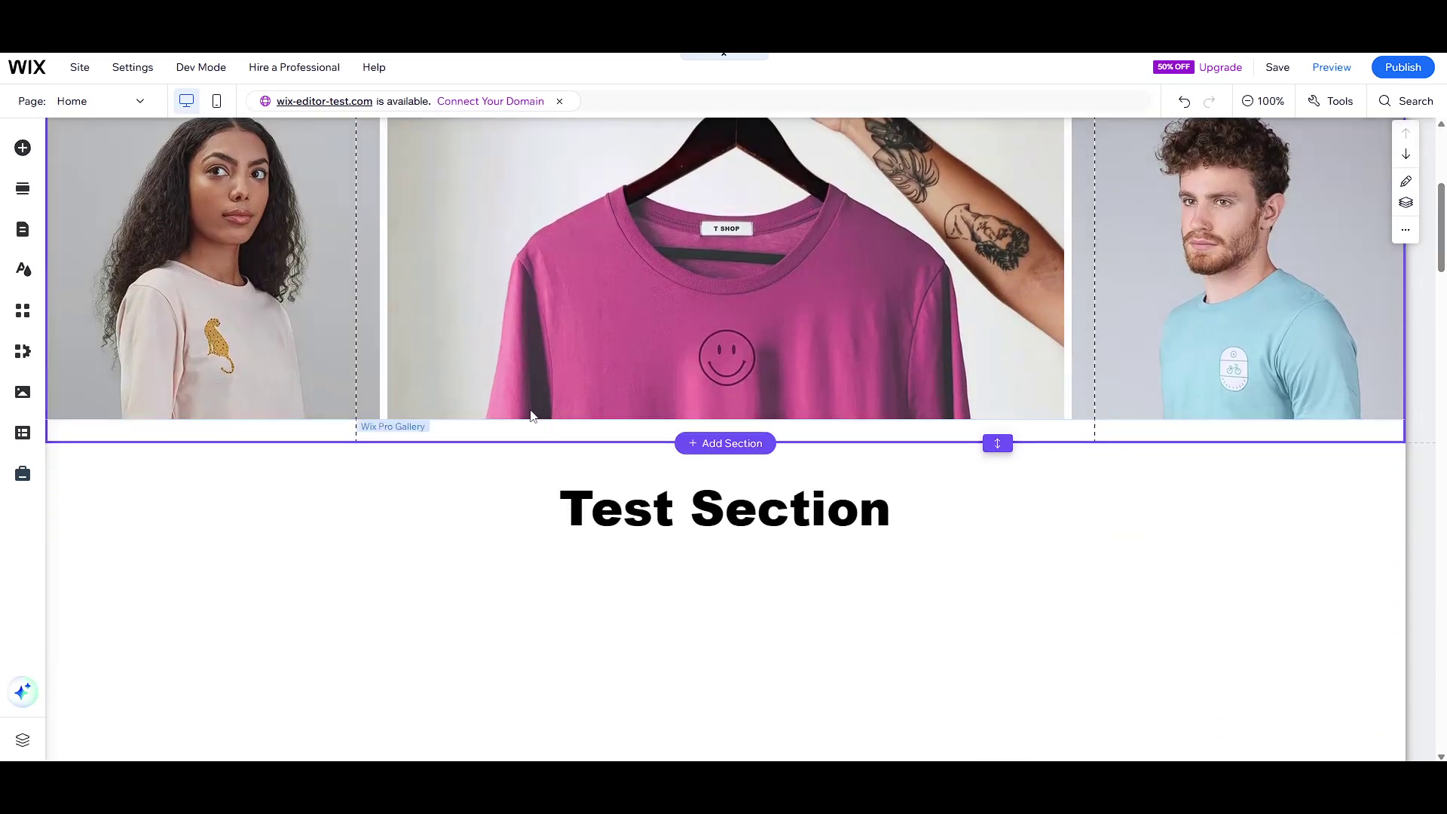
pyautogui.scroll(-4, 531, 413)
pyautogui.scroll(3, 520, 412)
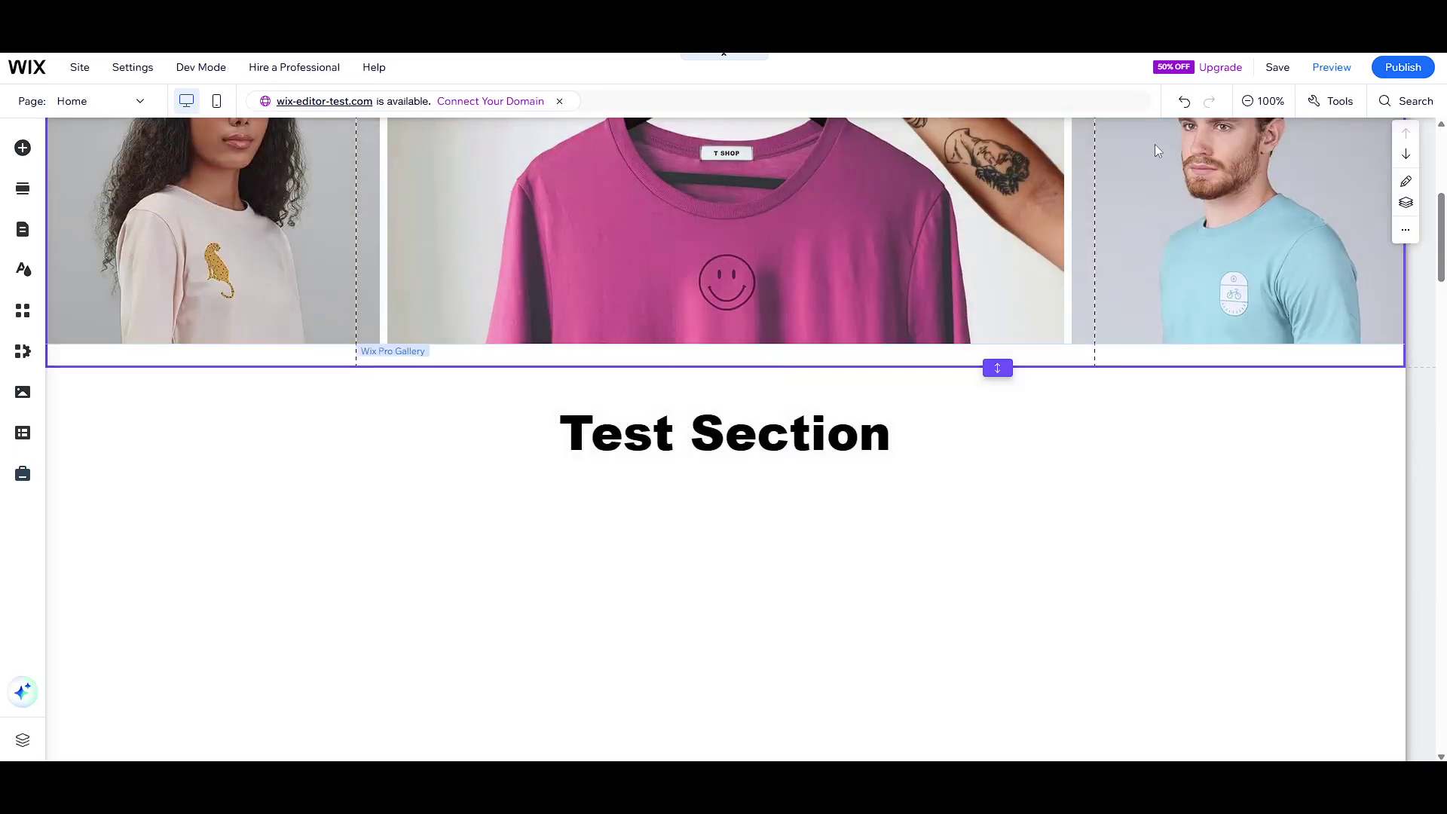
pyautogui.moveTo(1220, 67)
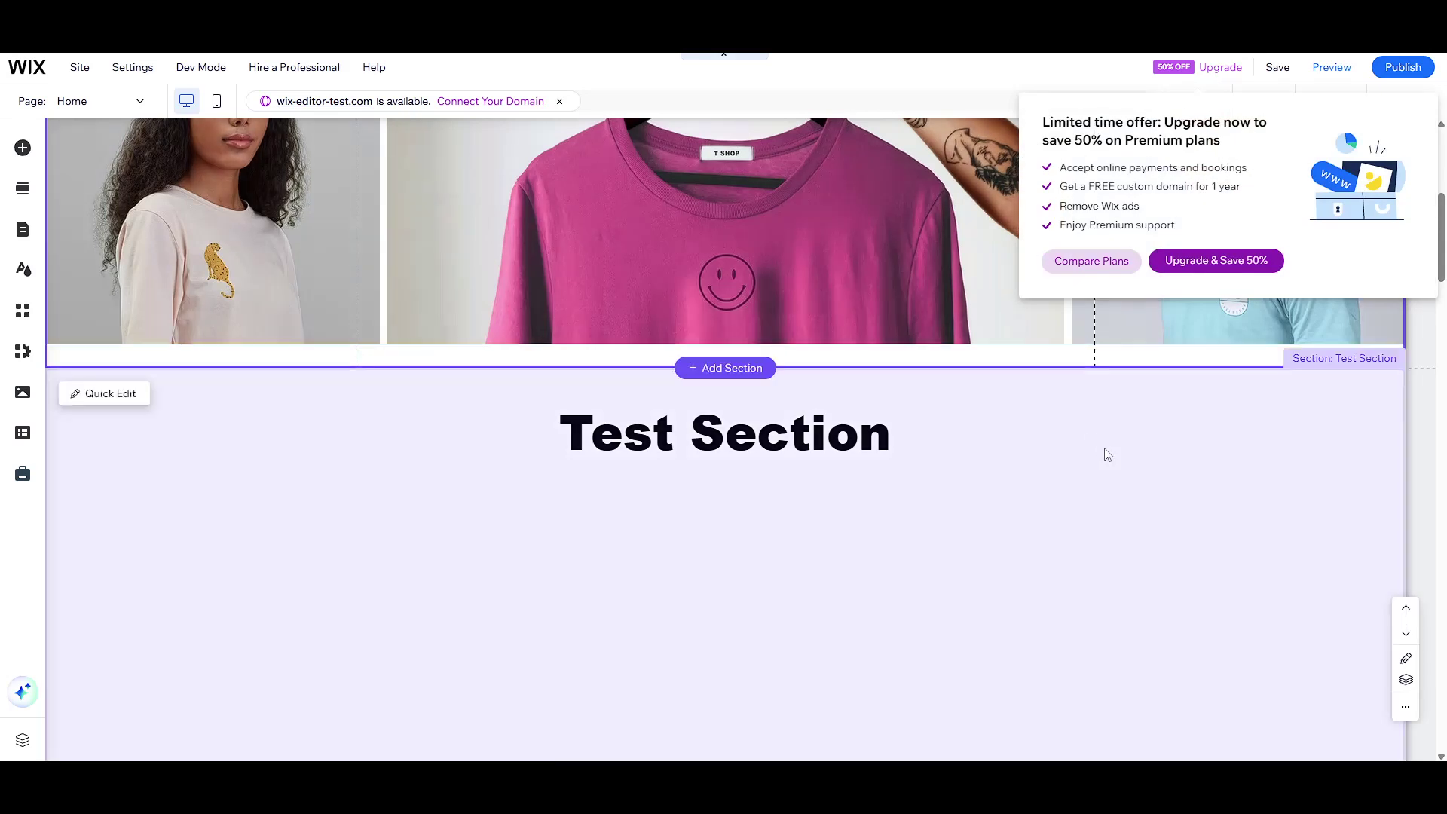
pyautogui.click(1111, 459)
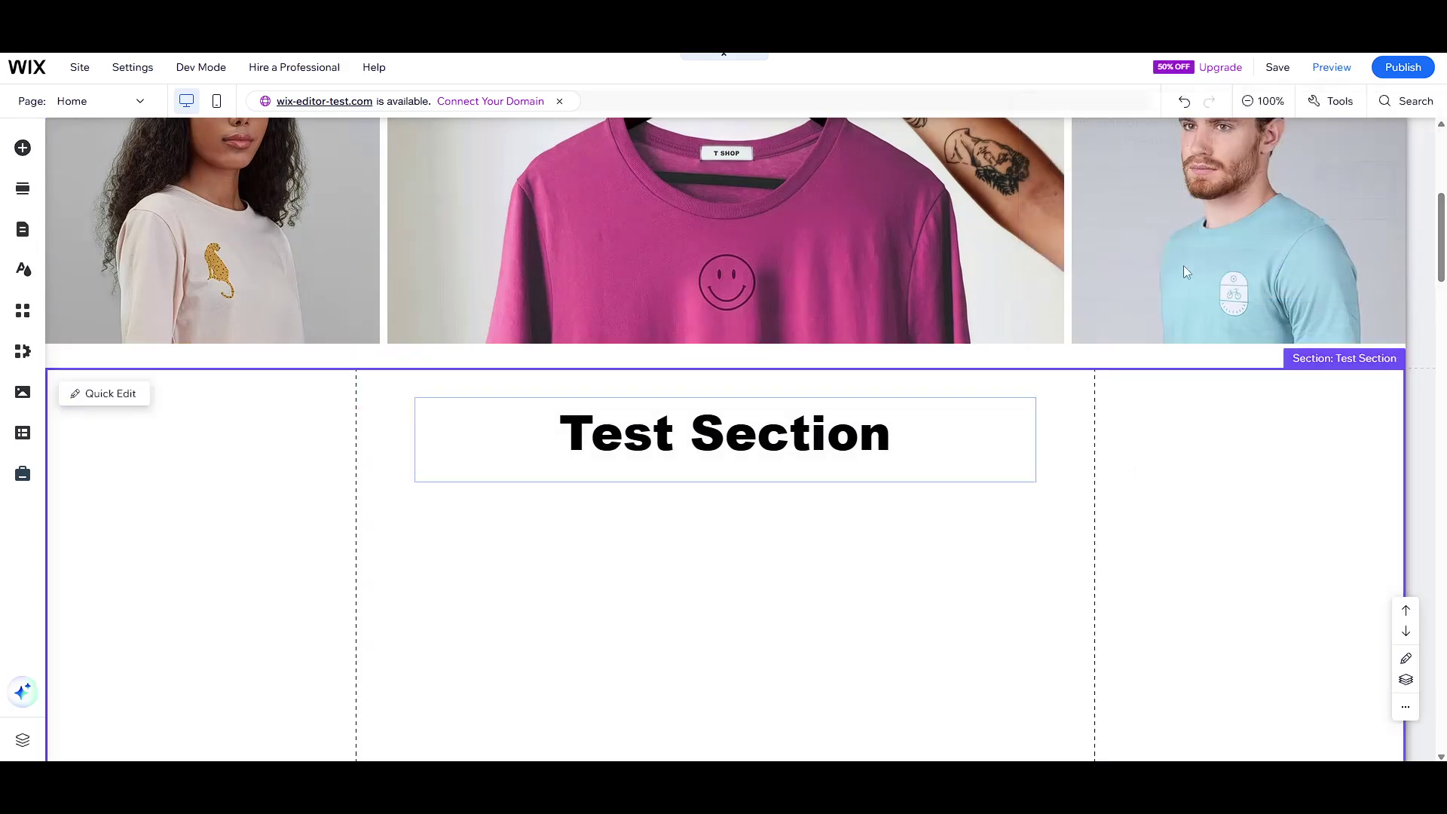
pyautogui.click(1250, 101)
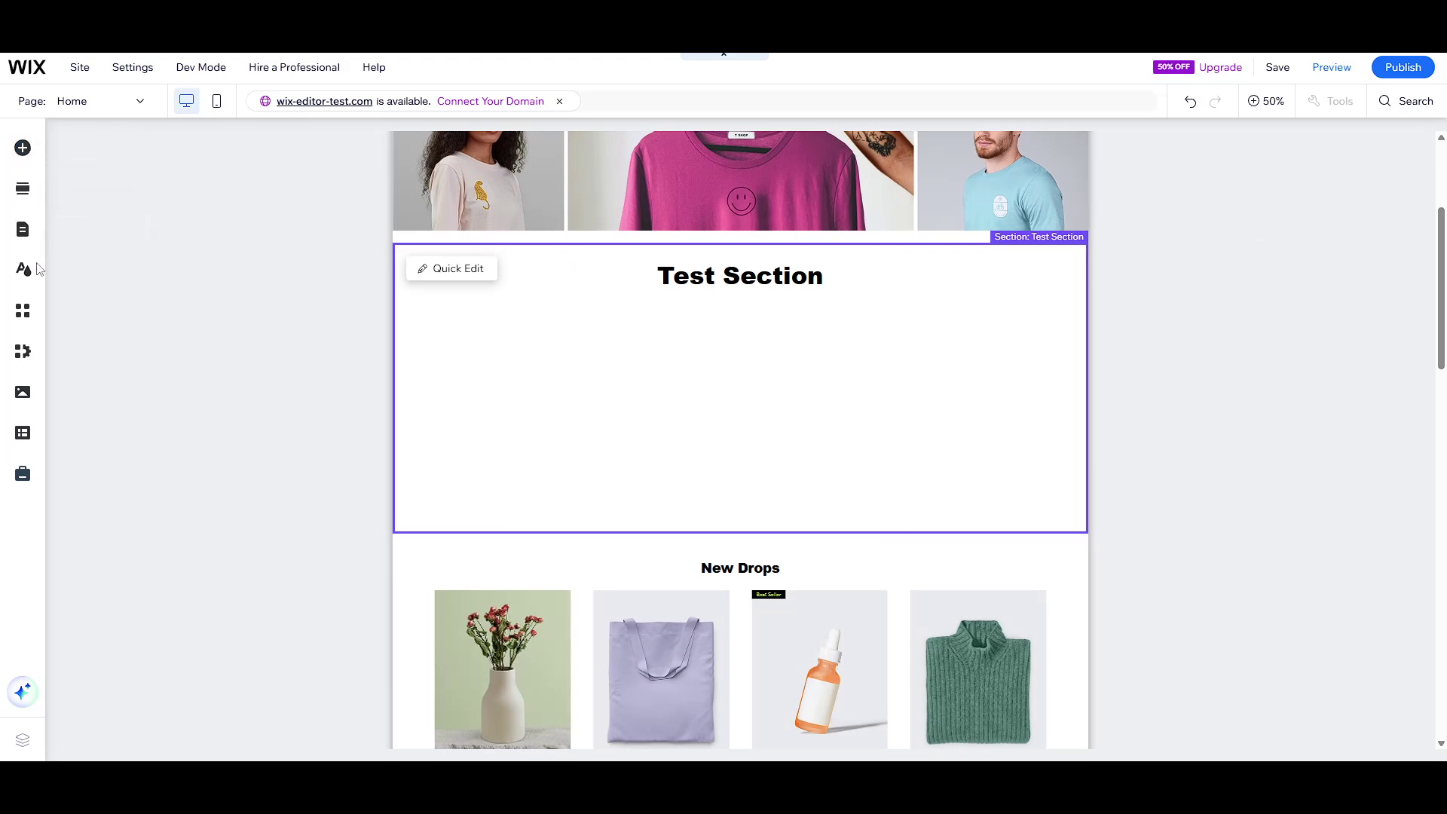
# Search the App Market for 'wix AI chat'
pyautogui.click(23, 316)
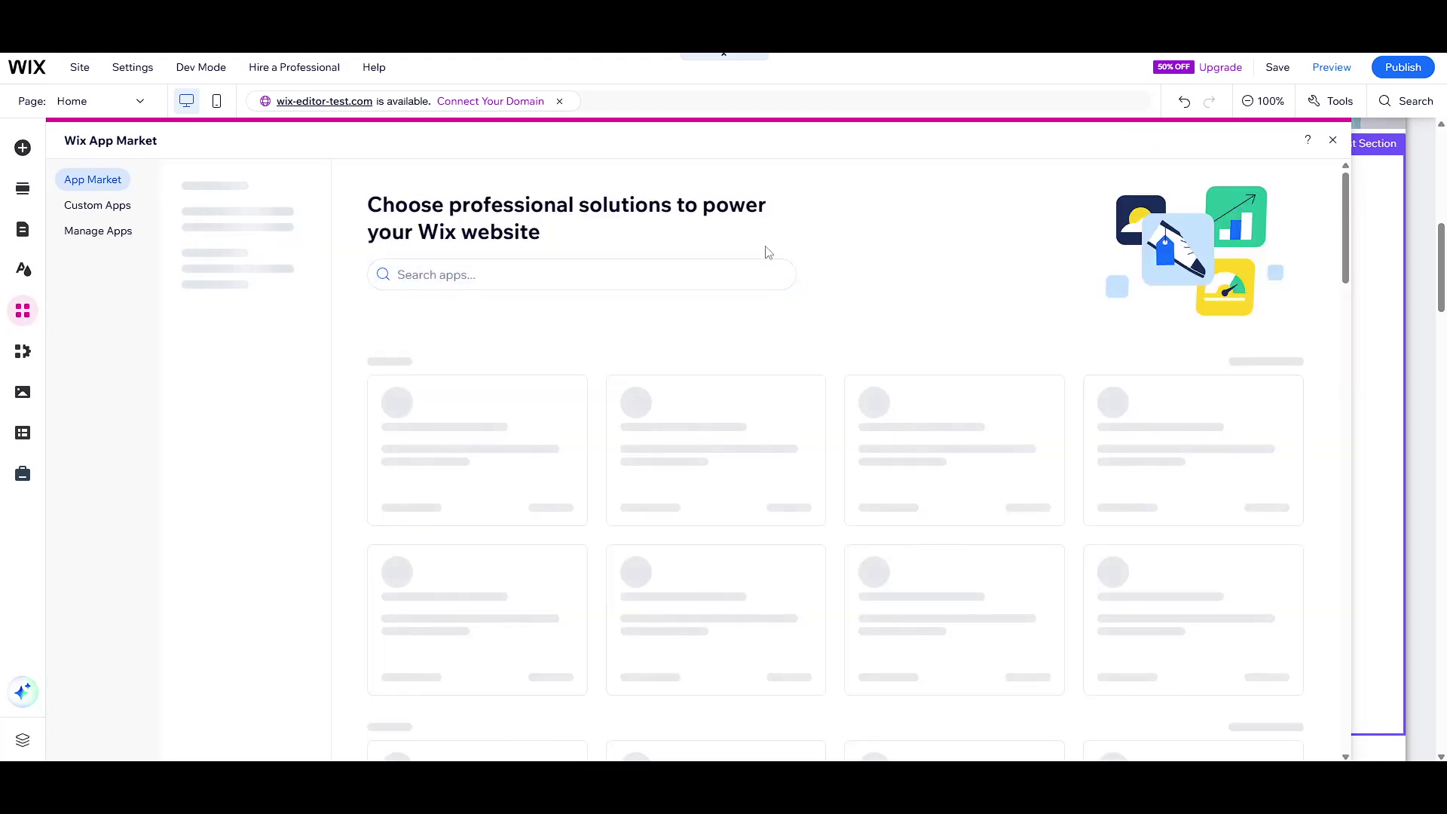
pyautogui.click(623, 275)
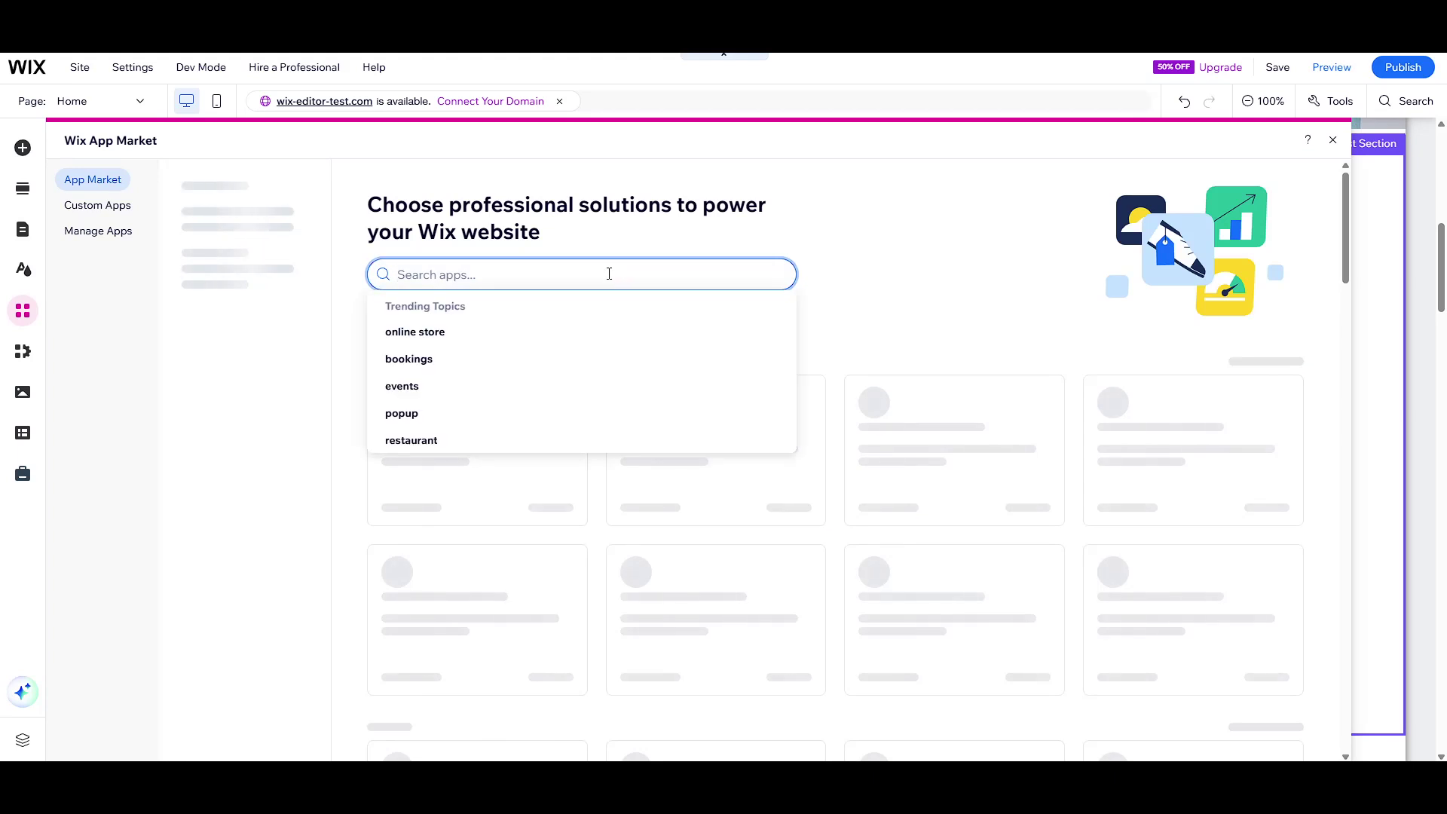
pyautogui.write('wix')
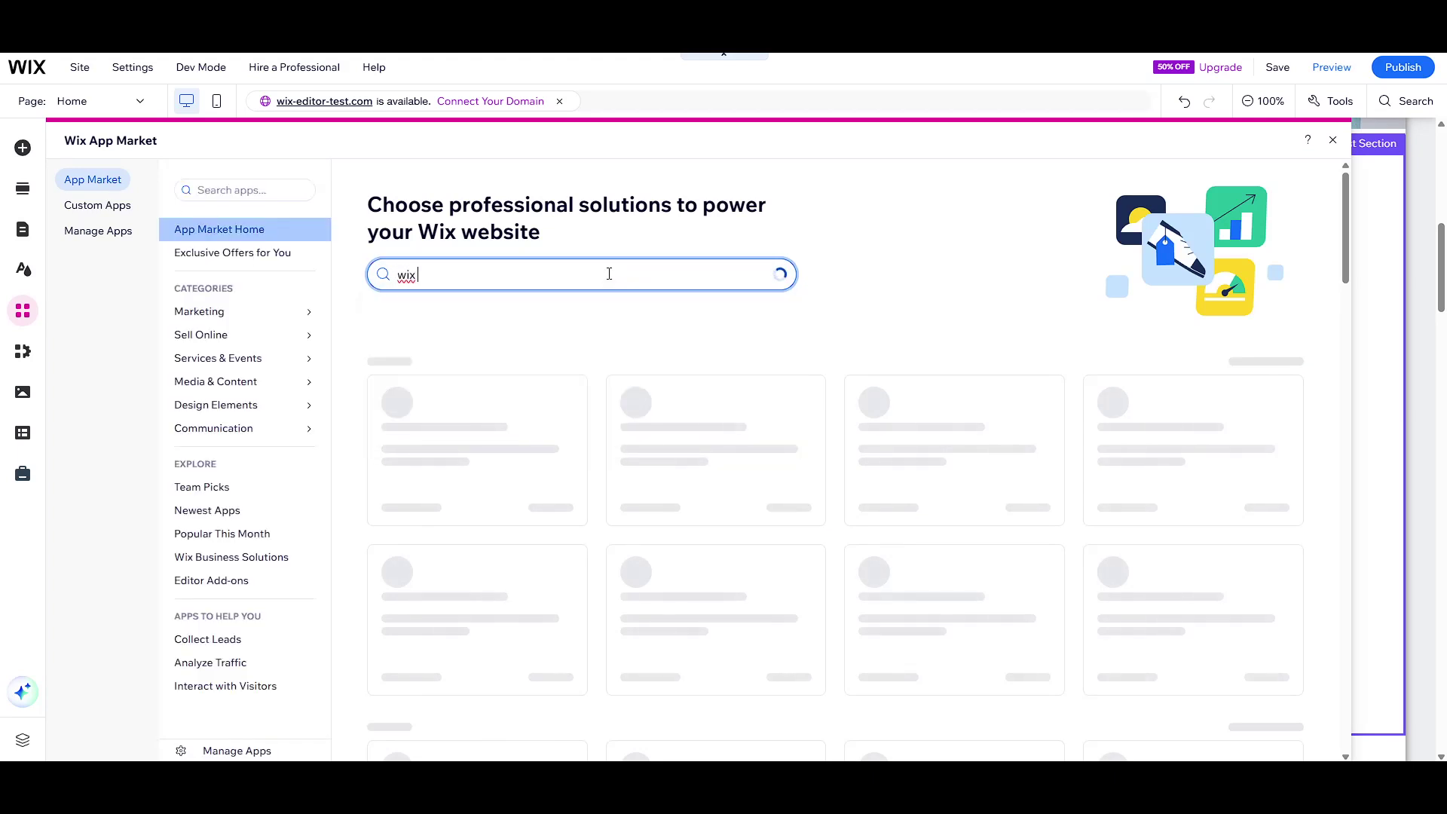
pyautogui.write(' AI chat')
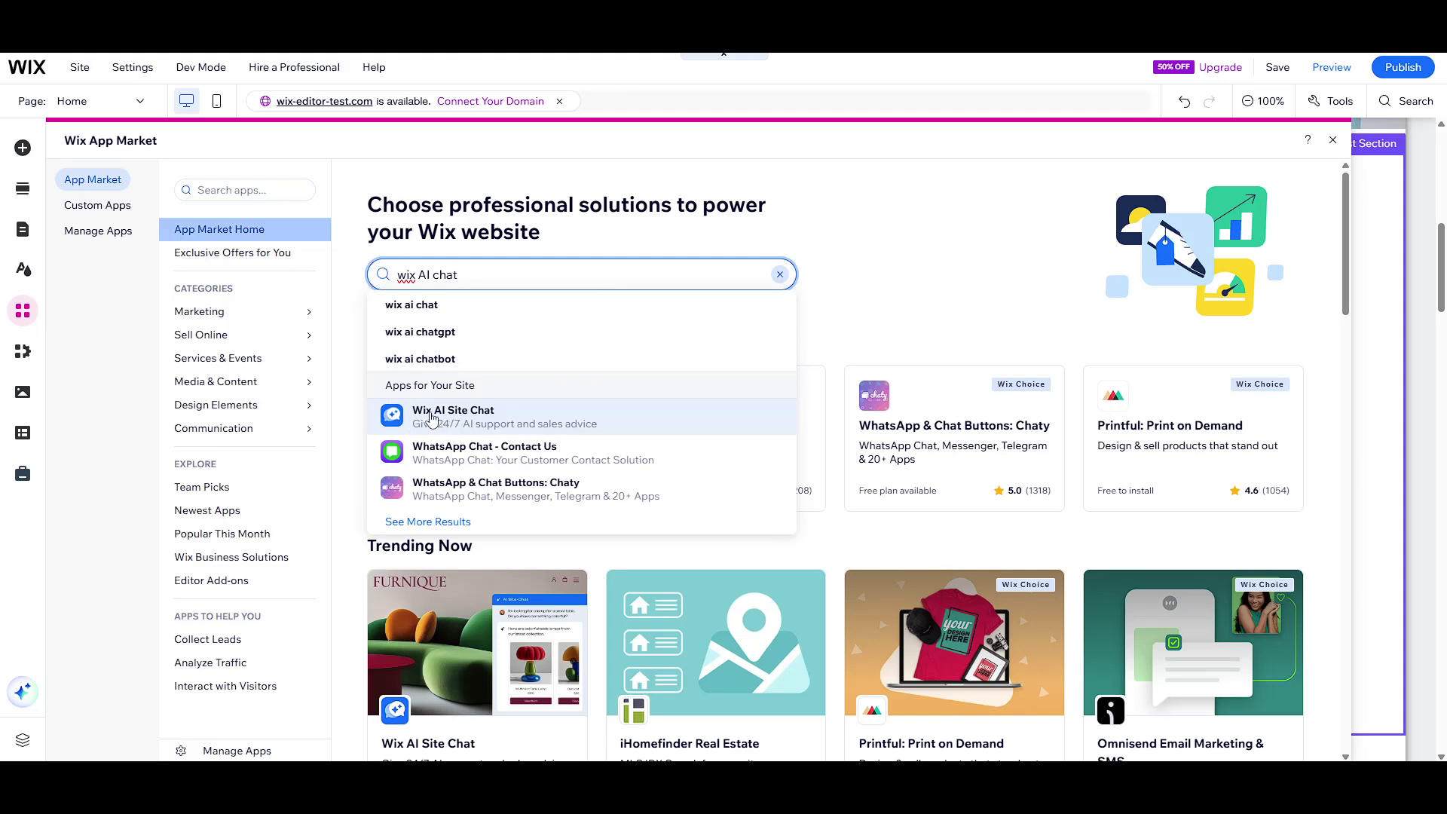
# Add Wix AI Site Chat from its app page, placing the 'Get in Touch' chat button on the page
pyautogui.click(434, 419)
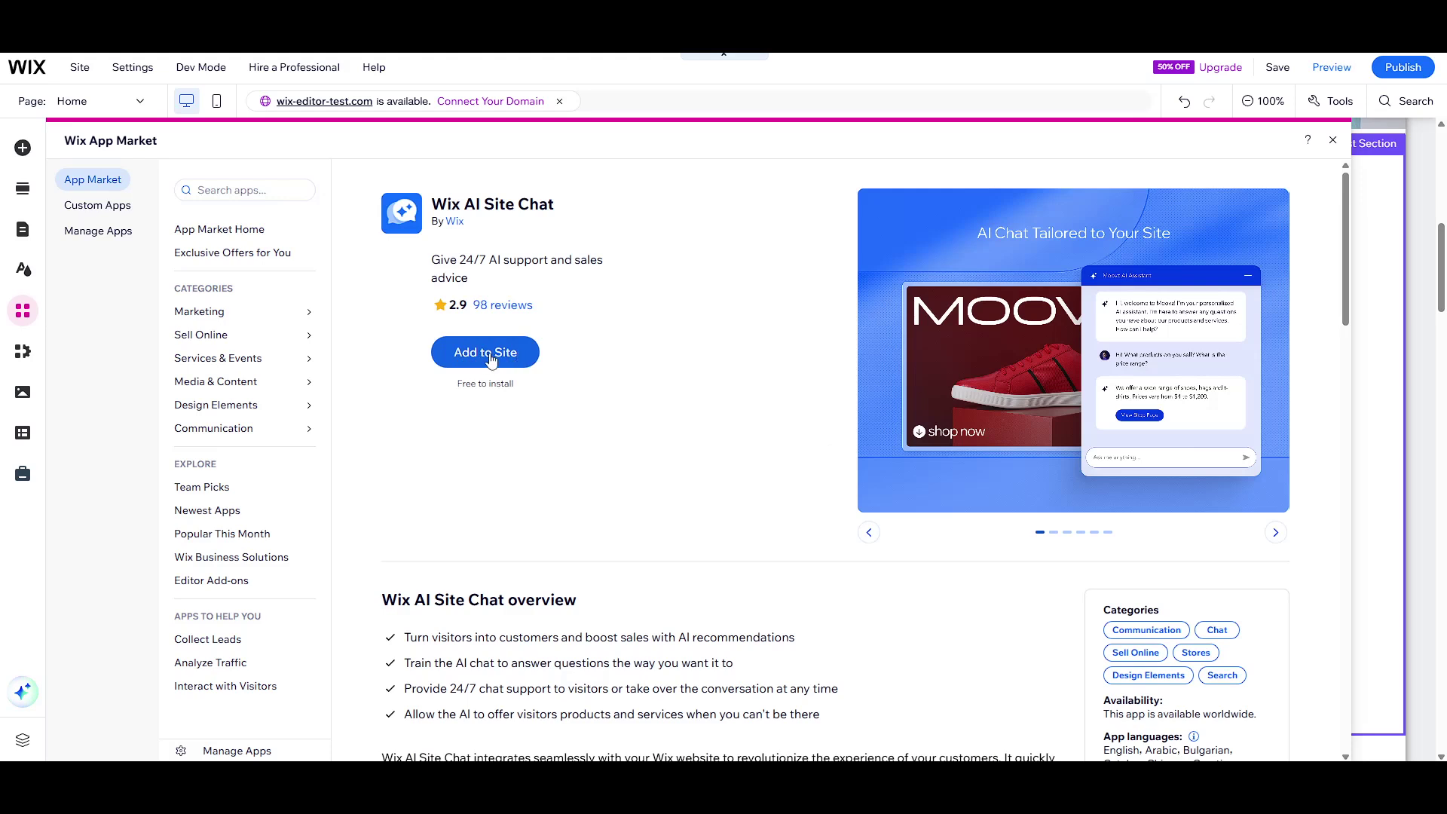
pyautogui.click(490, 361)
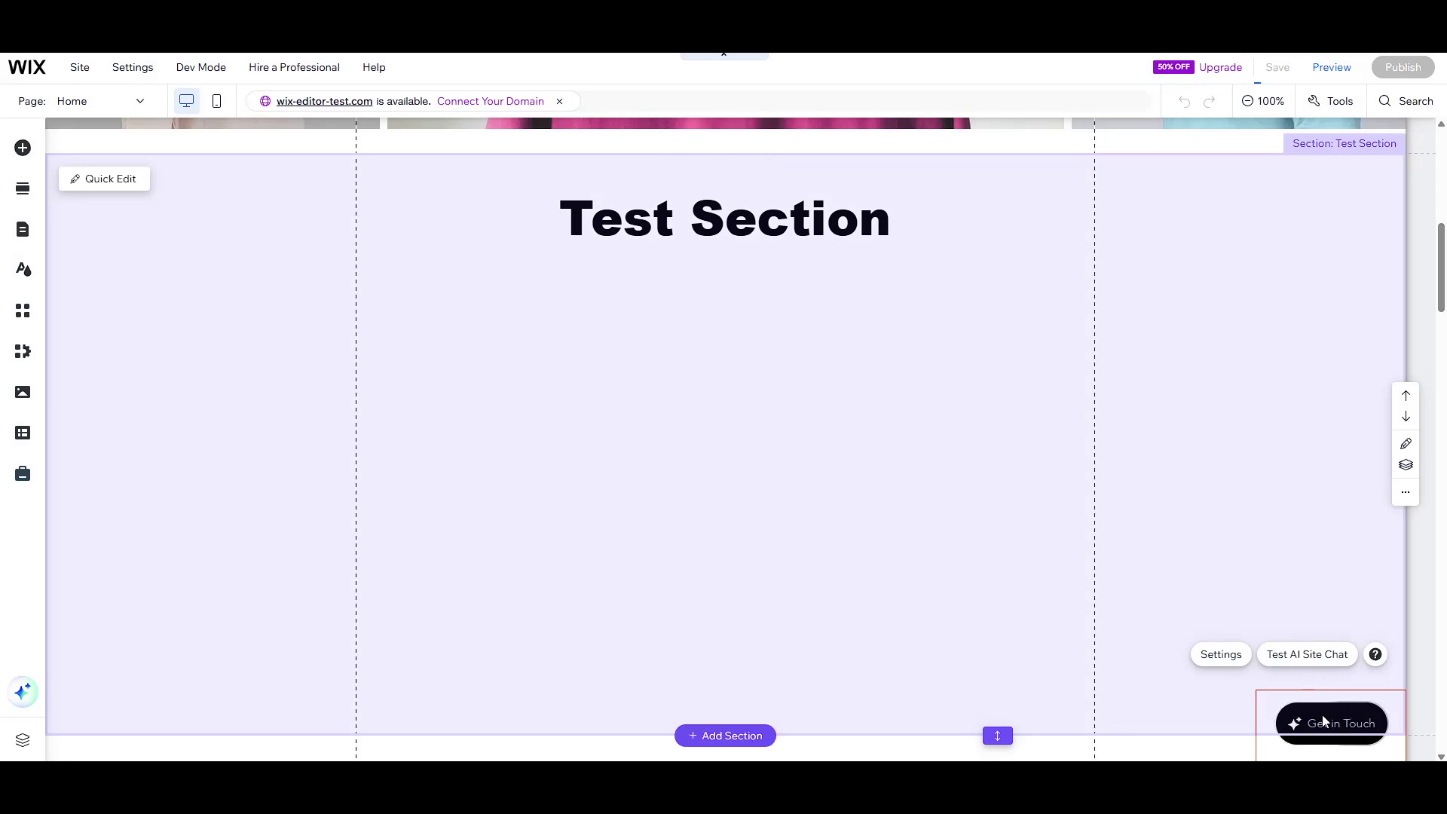
pyautogui.scroll(-1, 1282, 633)
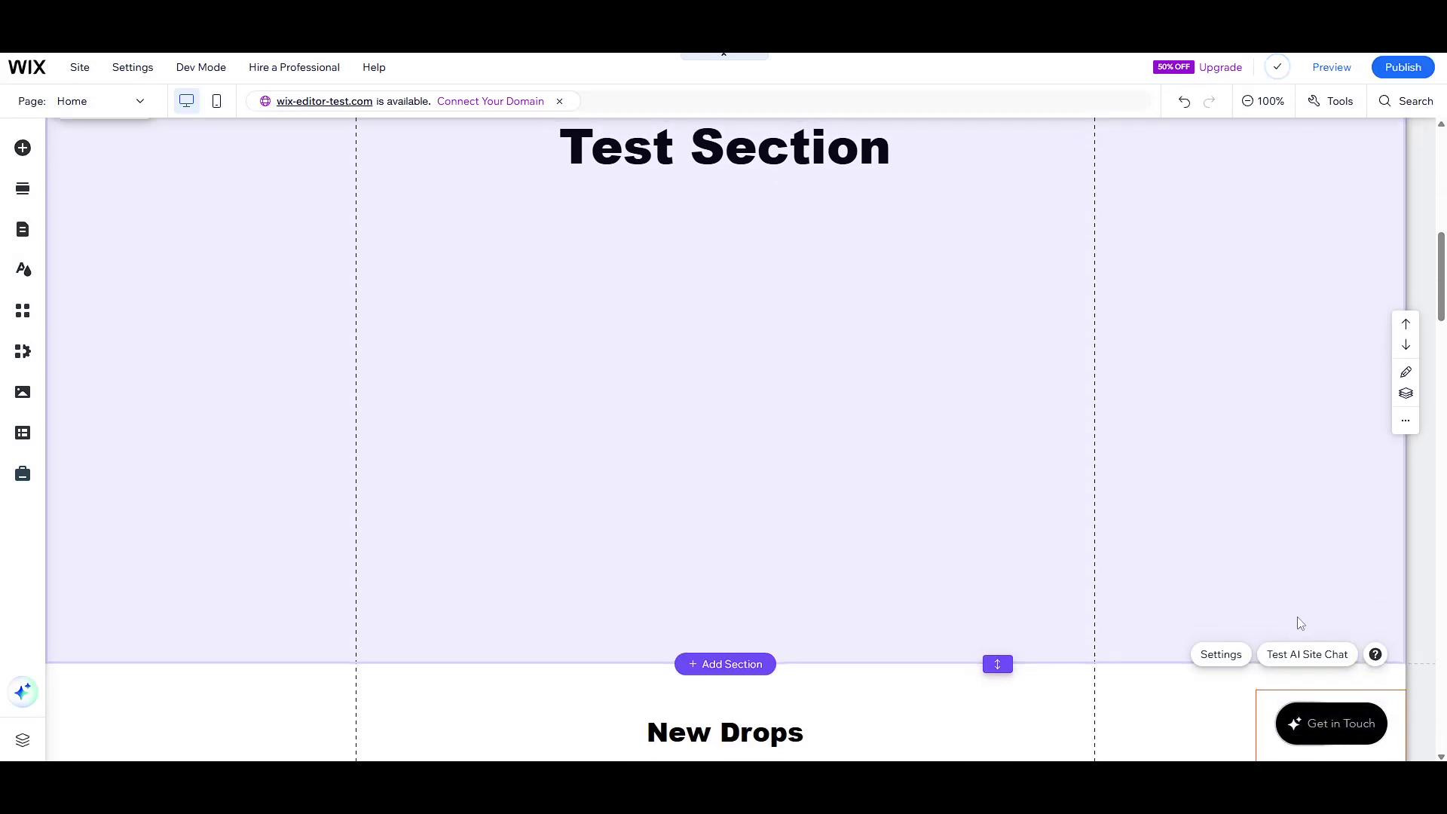
pyautogui.scroll(2, 1296, 623)
pyautogui.scroll(-2, 1296, 623)
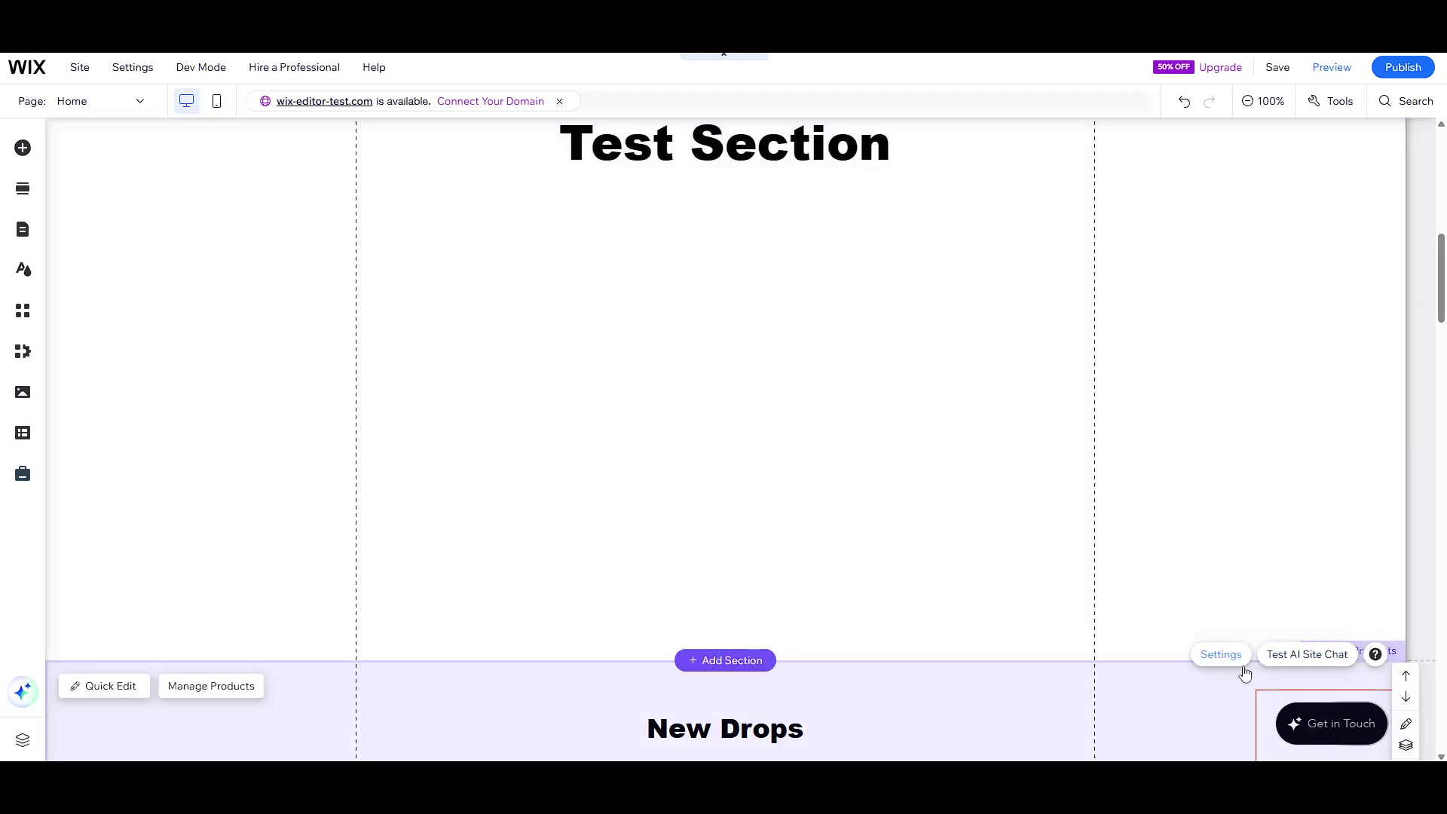
pyautogui.scroll(2, 1225, 669)
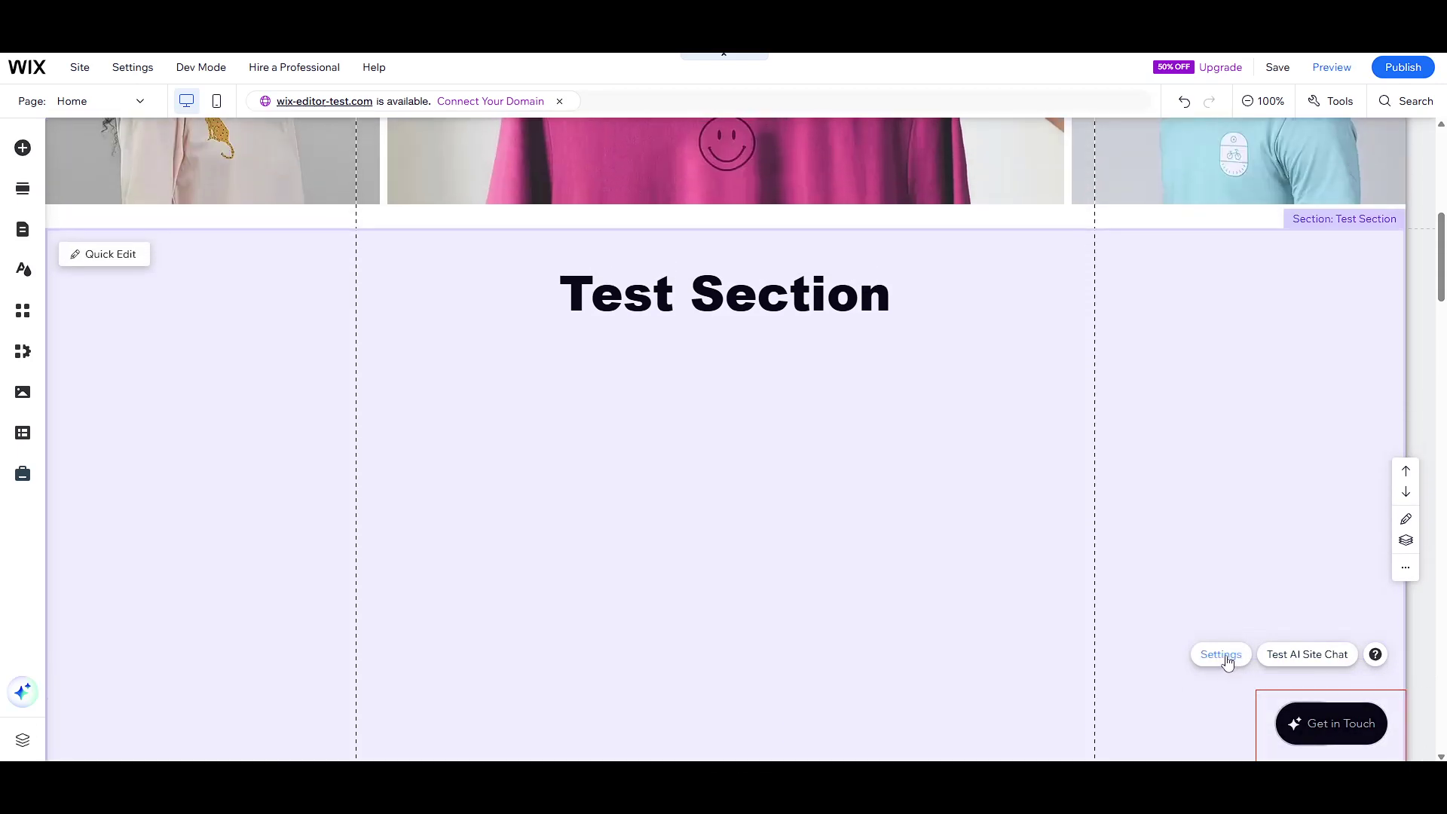
# Review the chat widget's Layout, Text, Design and Support settings, then return to main settings
pyautogui.click(1222, 656)
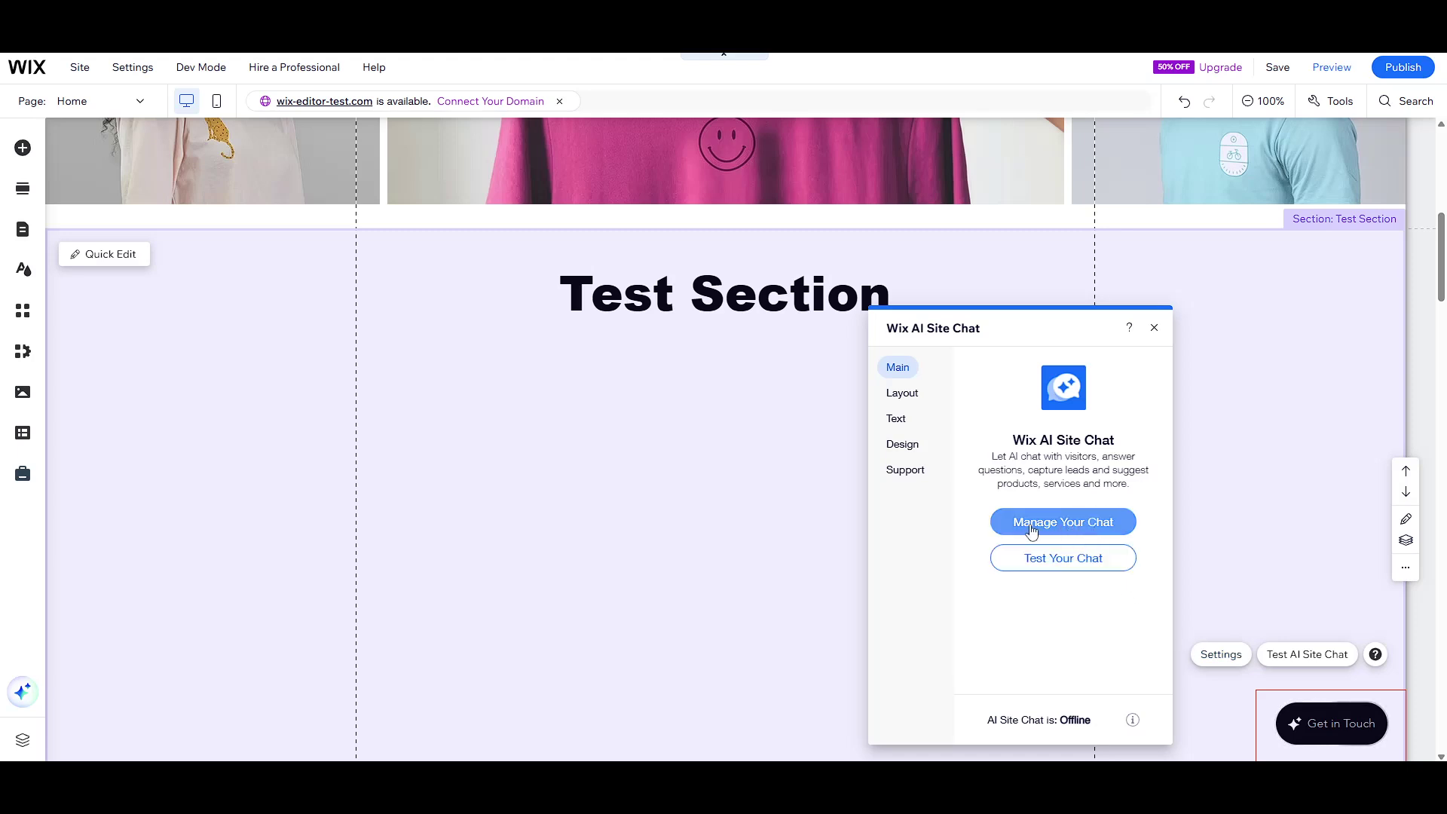
pyautogui.click(901, 393)
pyautogui.click(897, 418)
pyautogui.click(903, 444)
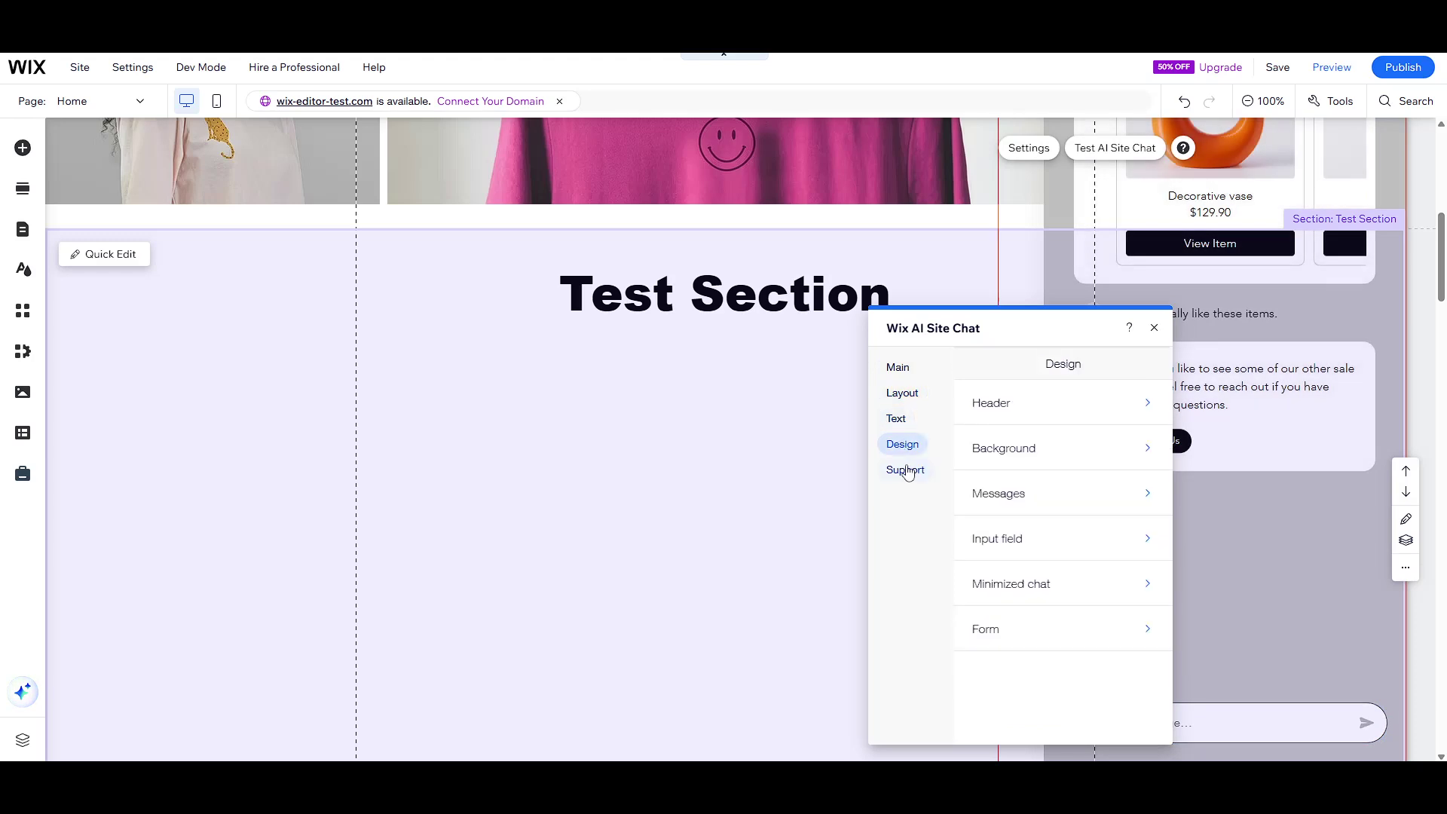
pyautogui.click(905, 469)
pyautogui.click(902, 375)
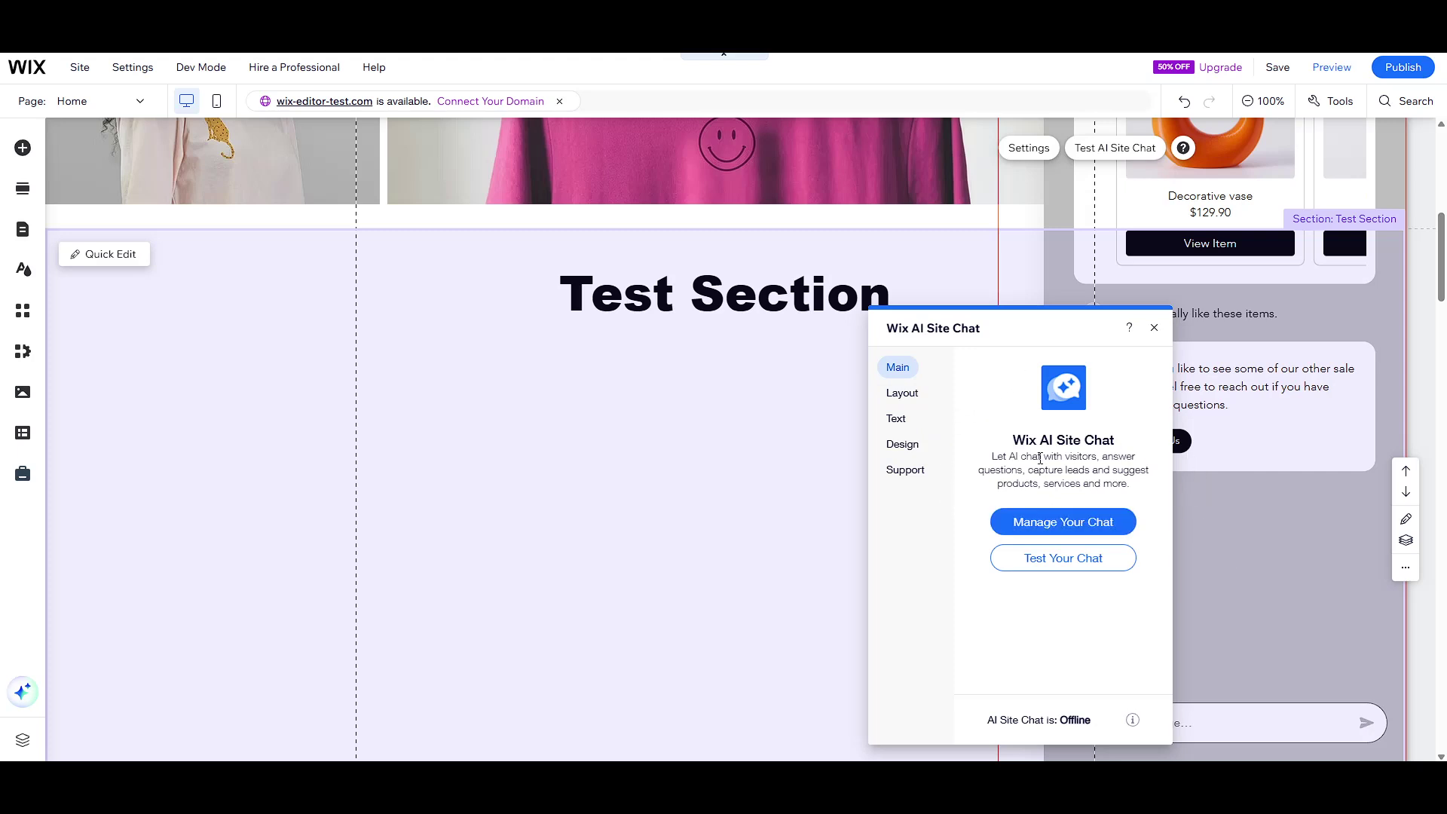
# Reopen the chat widget's settings and go to Manage Your Chat in the Dashboard
pyautogui.click(1151, 329)
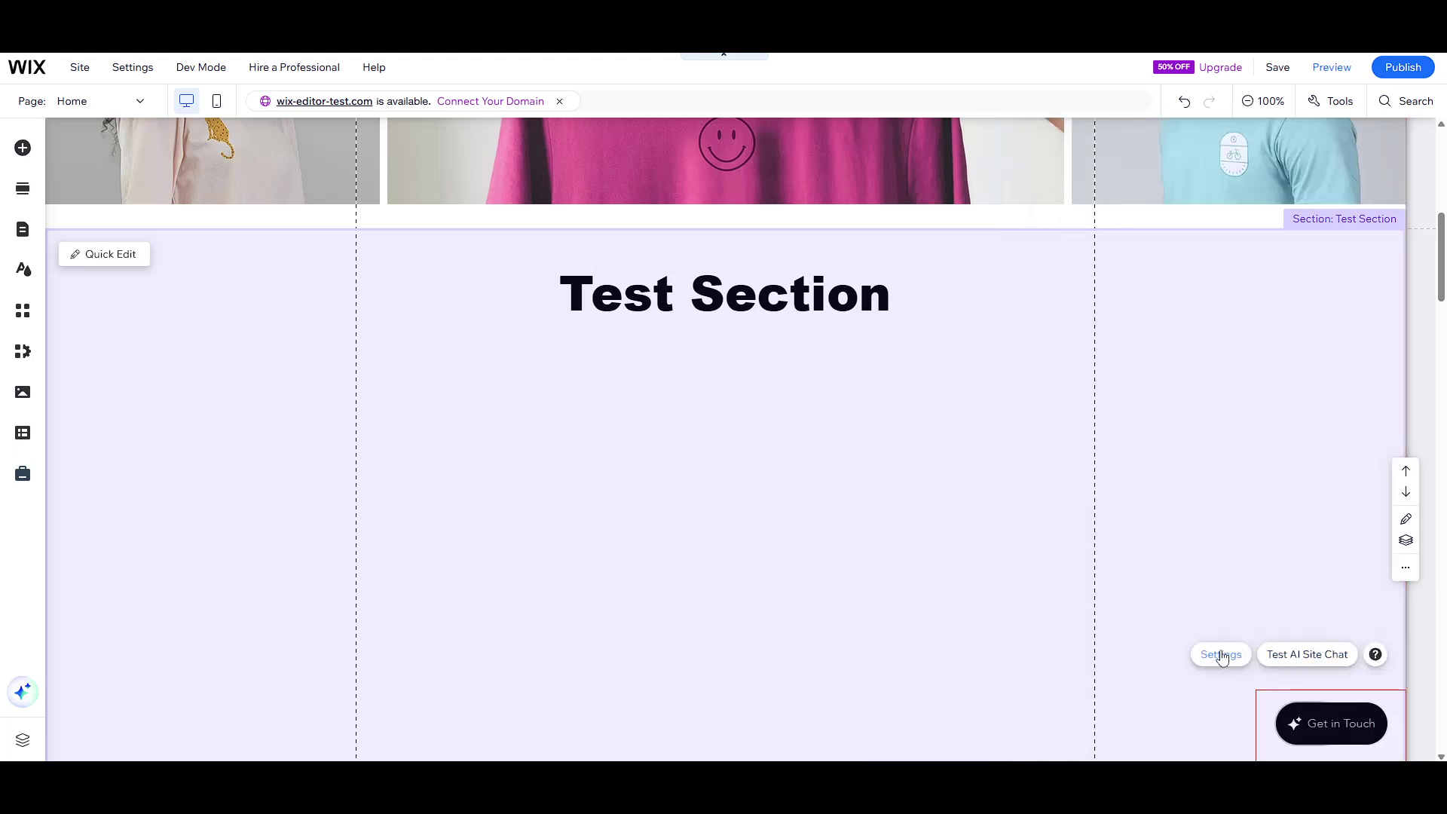
pyautogui.click(1214, 653)
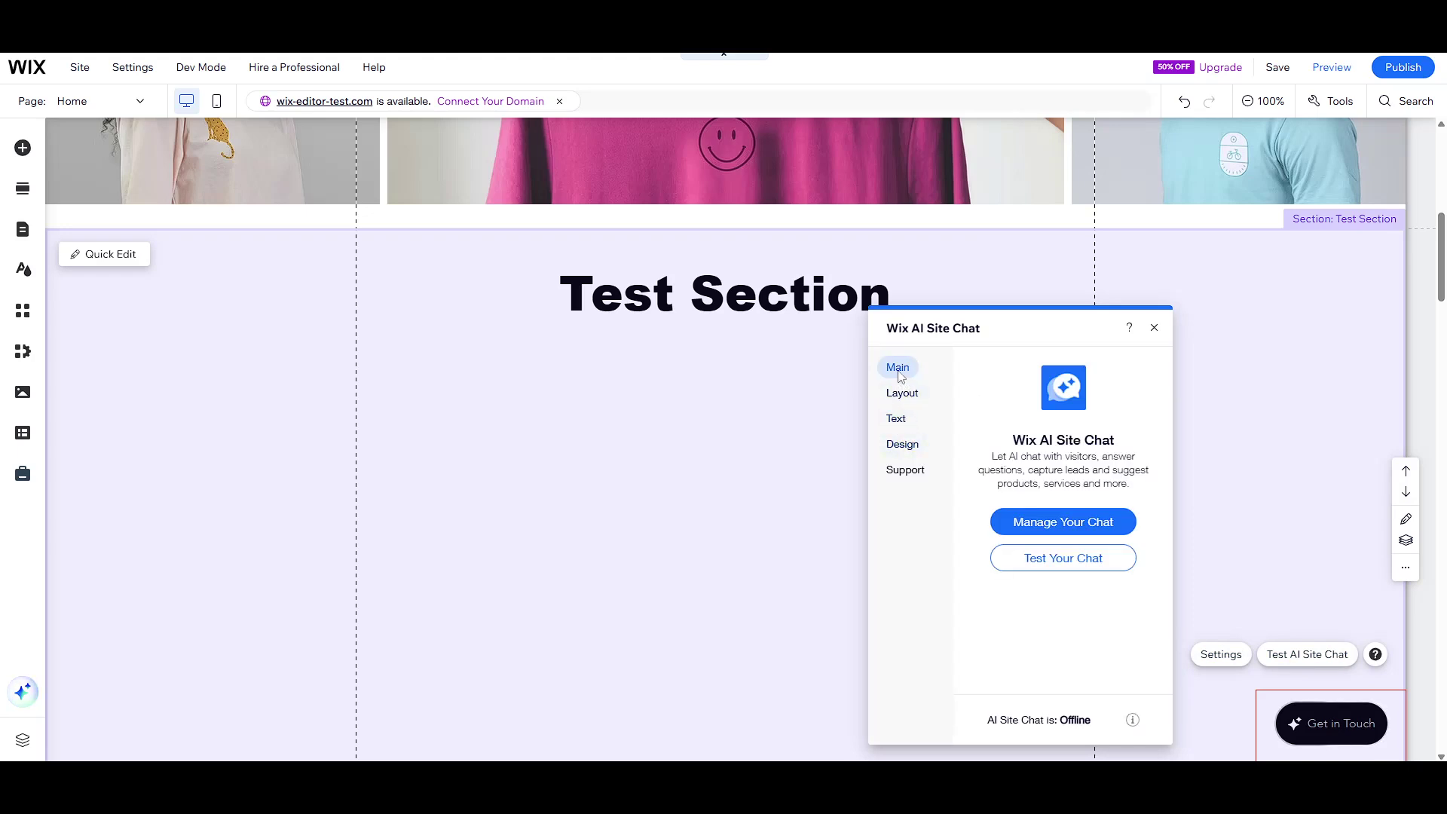
pyautogui.click(1063, 528)
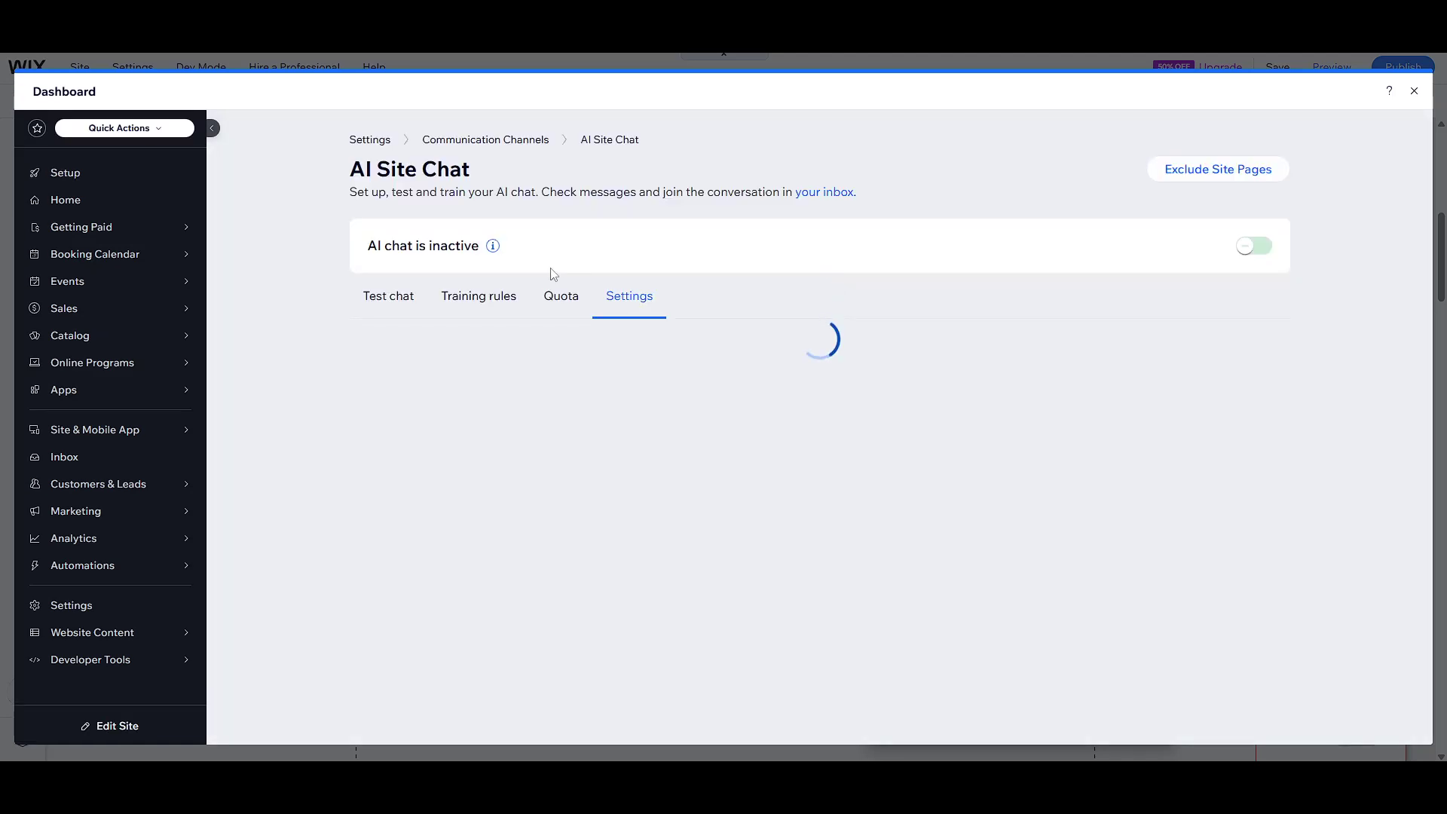
# Look over the chat's availability, intro message and contact form settings, then close the Dashboard
pyautogui.scroll(-2, 520, 369)
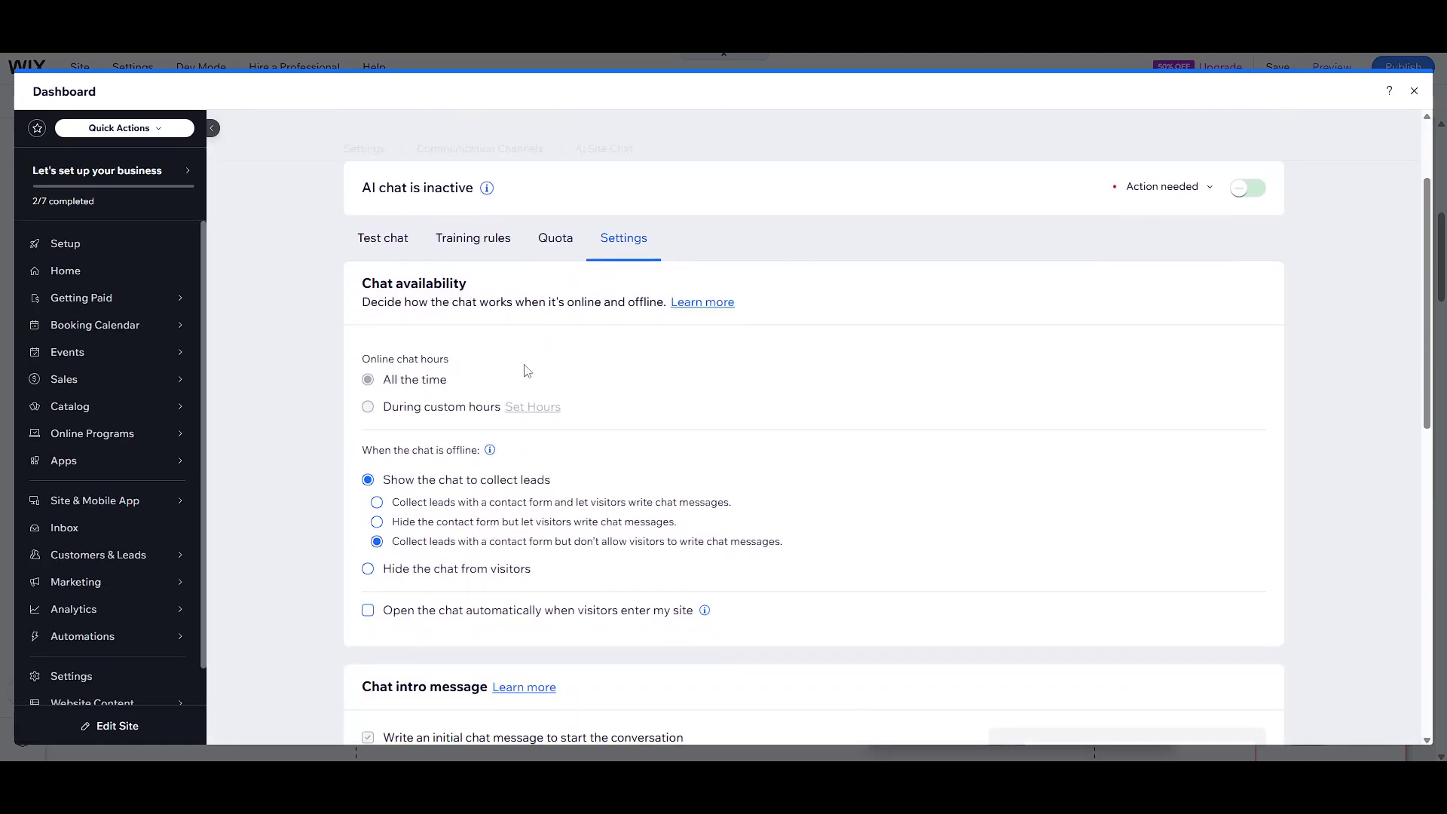
pyautogui.scroll(-7, 574, 390)
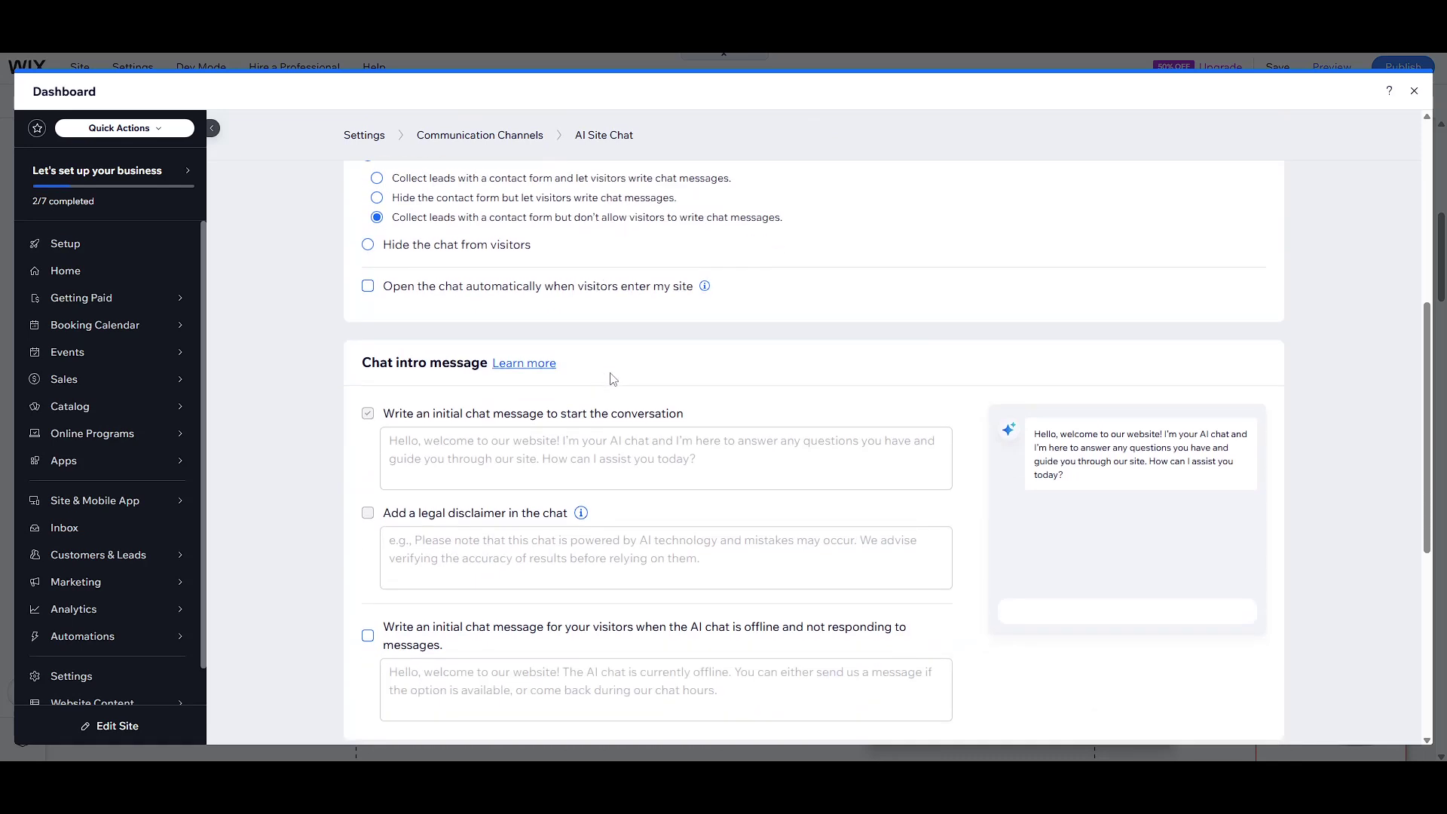
pyautogui.scroll(-3, 546, 393)
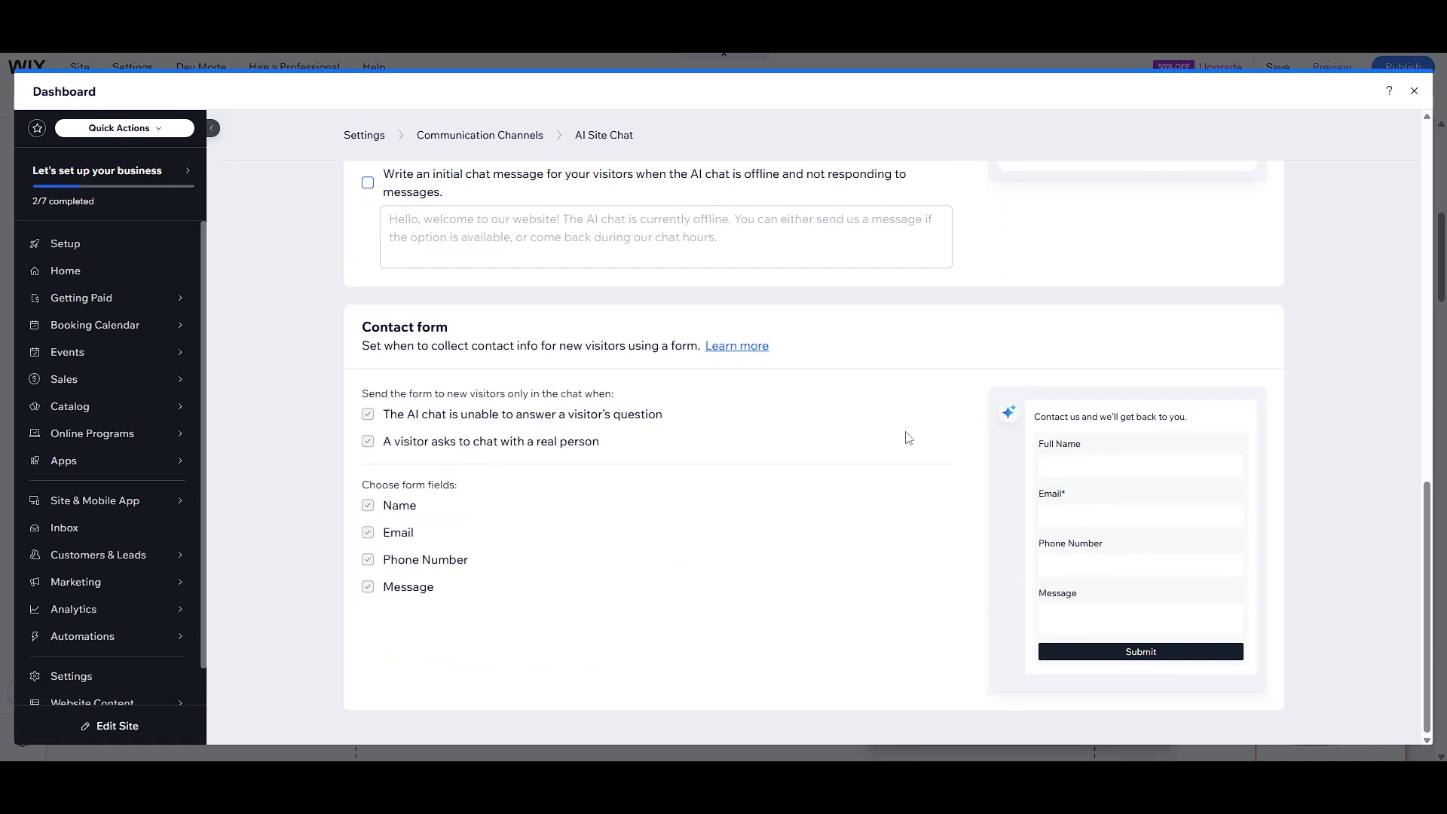
pyautogui.scroll(7, 429, 417)
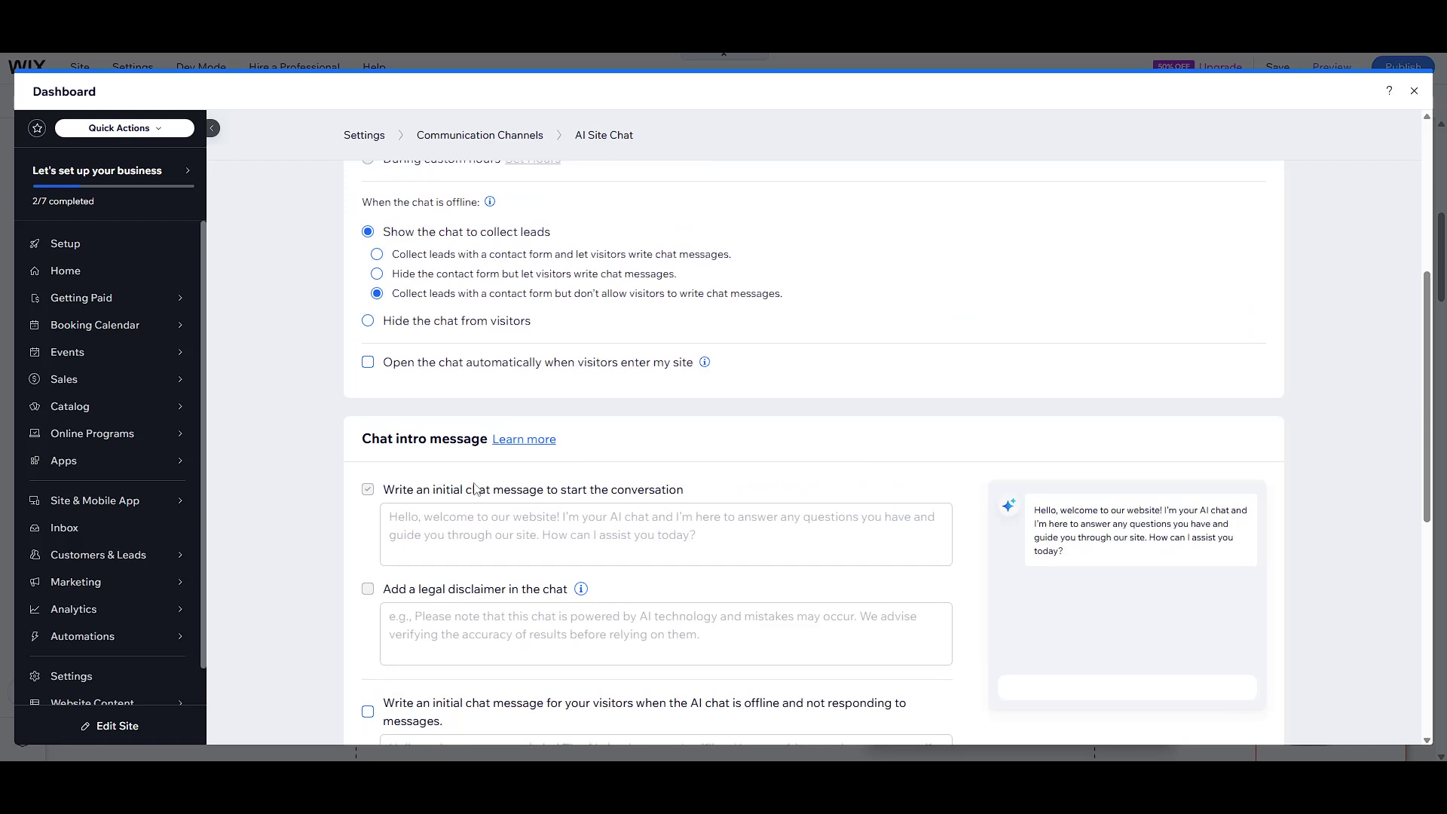
pyautogui.scroll(2, 551, 387)
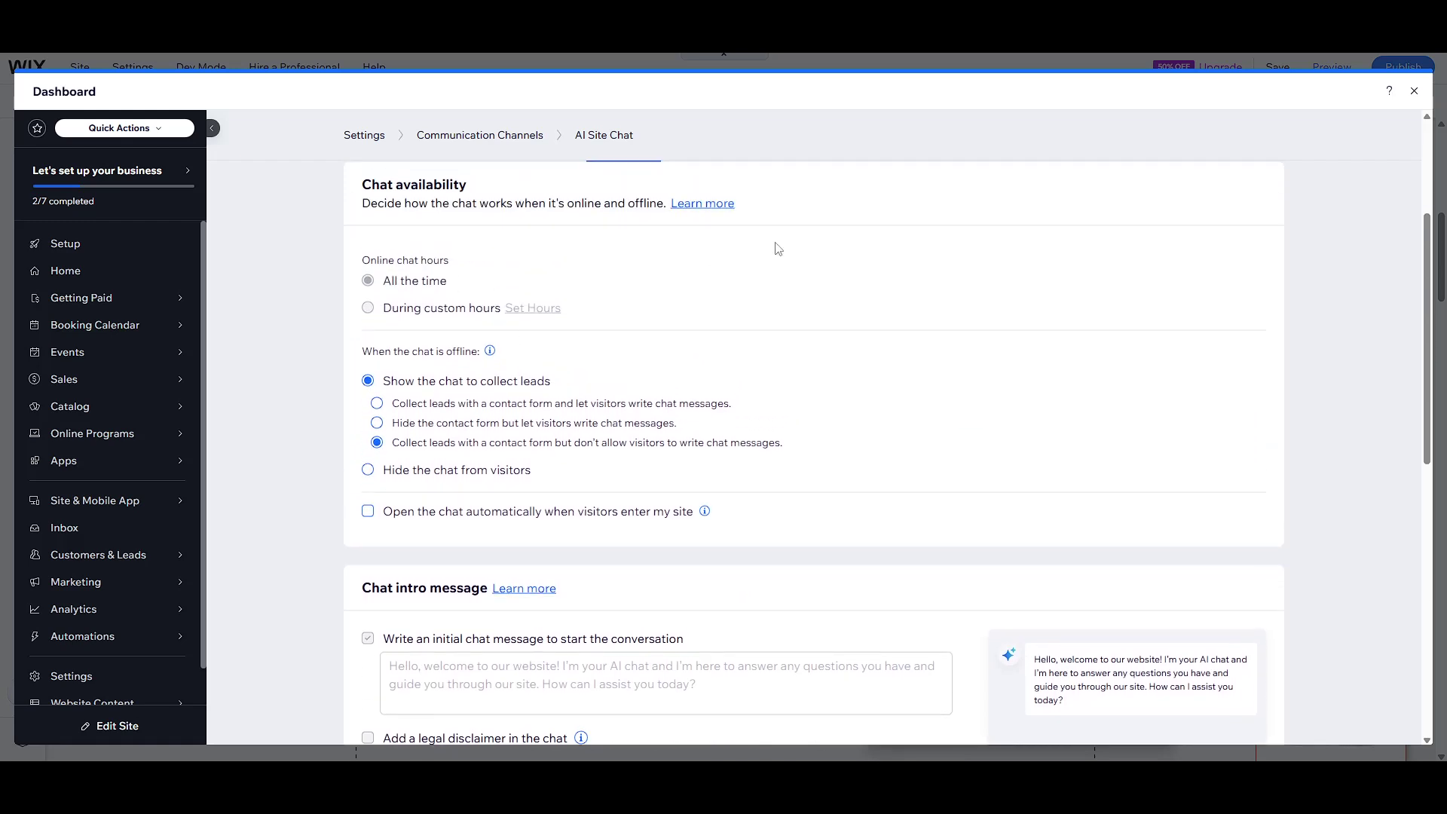
pyautogui.click(1414, 91)
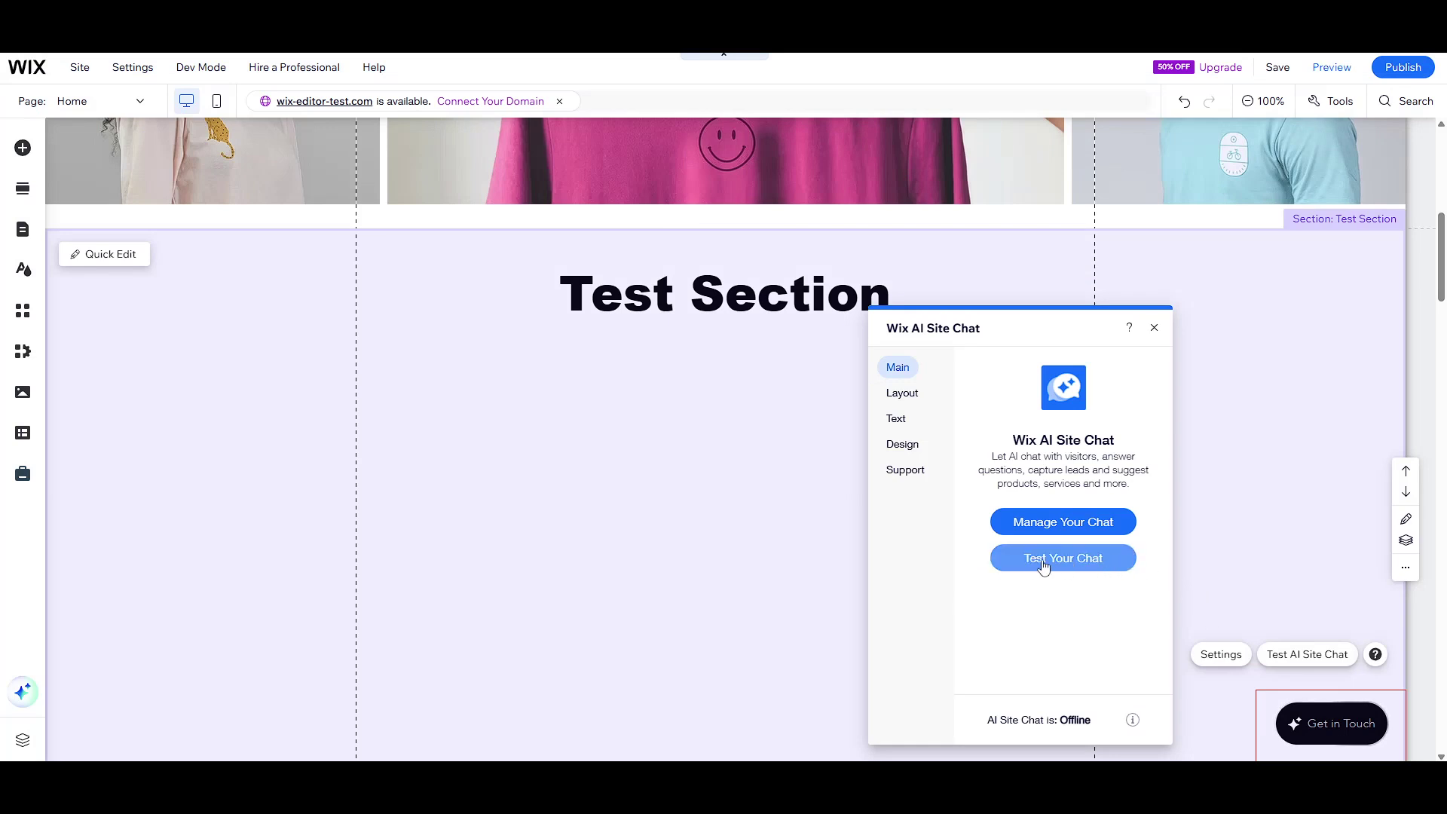
# Try Test Your Chat, then reopen the AI Site Chat Settings page via Manage Your Chat
pyautogui.click(1097, 565)
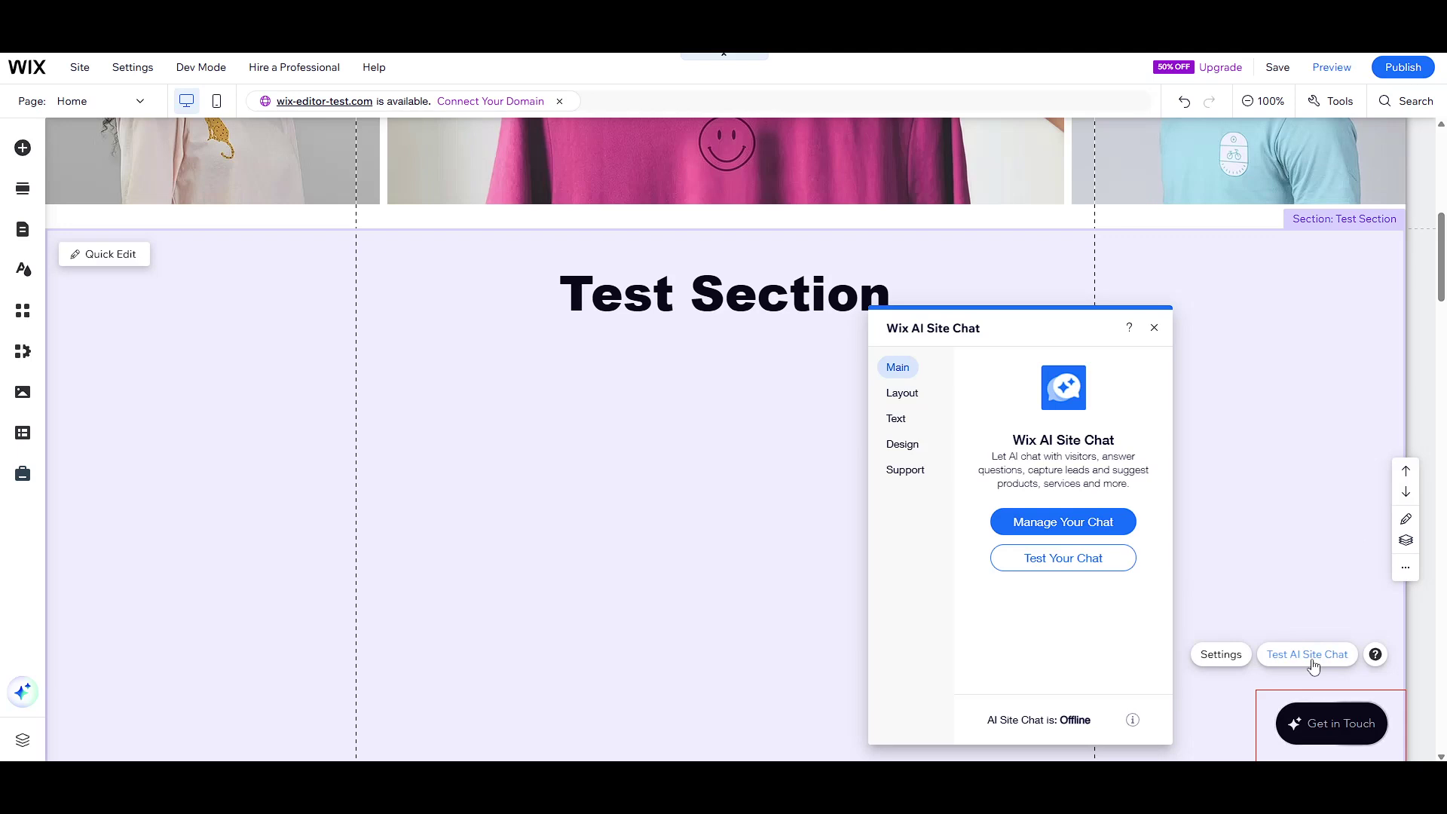
pyautogui.click(1071, 525)
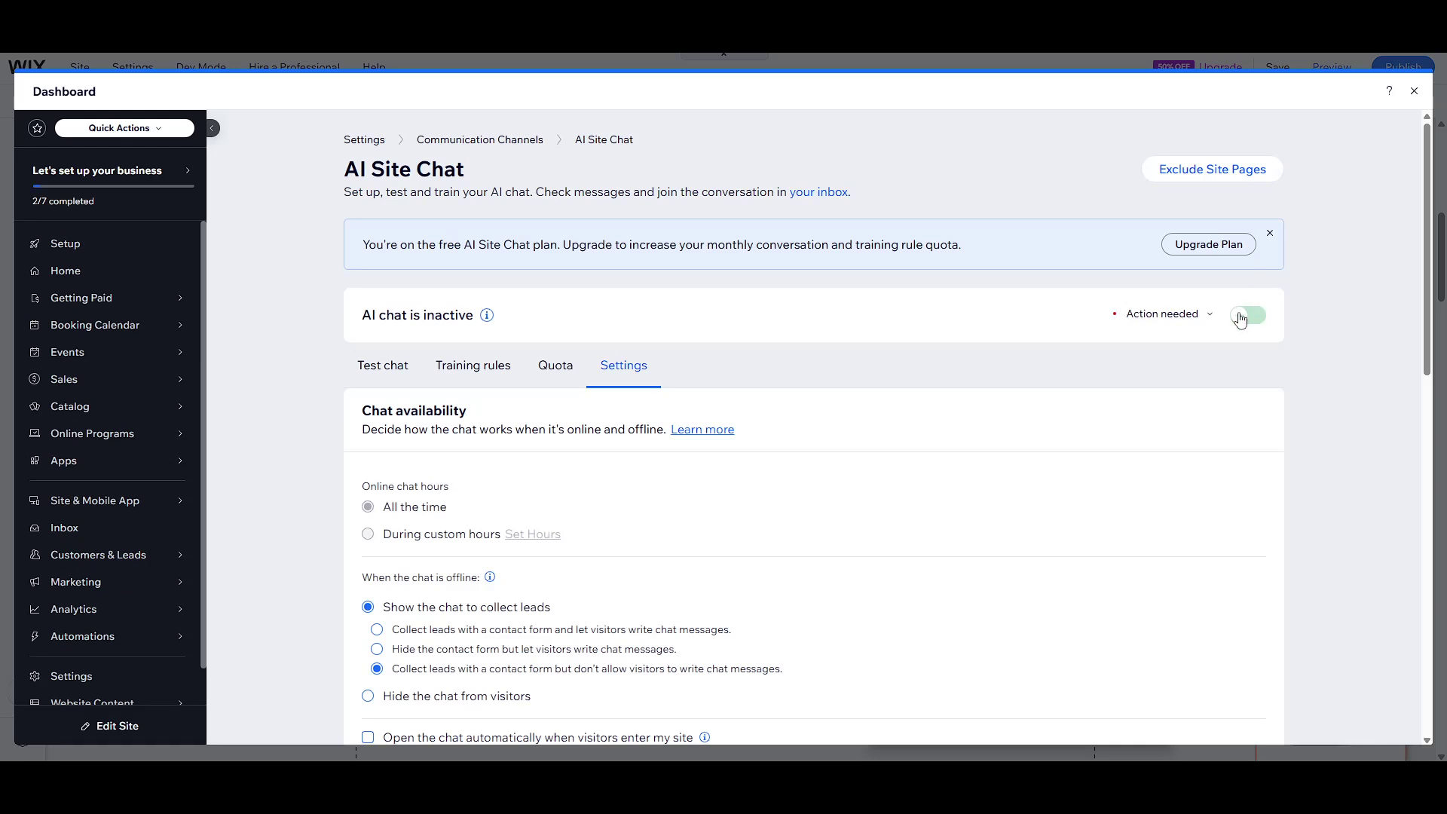
pyautogui.click(1240, 318)
pyautogui.click(1255, 325)
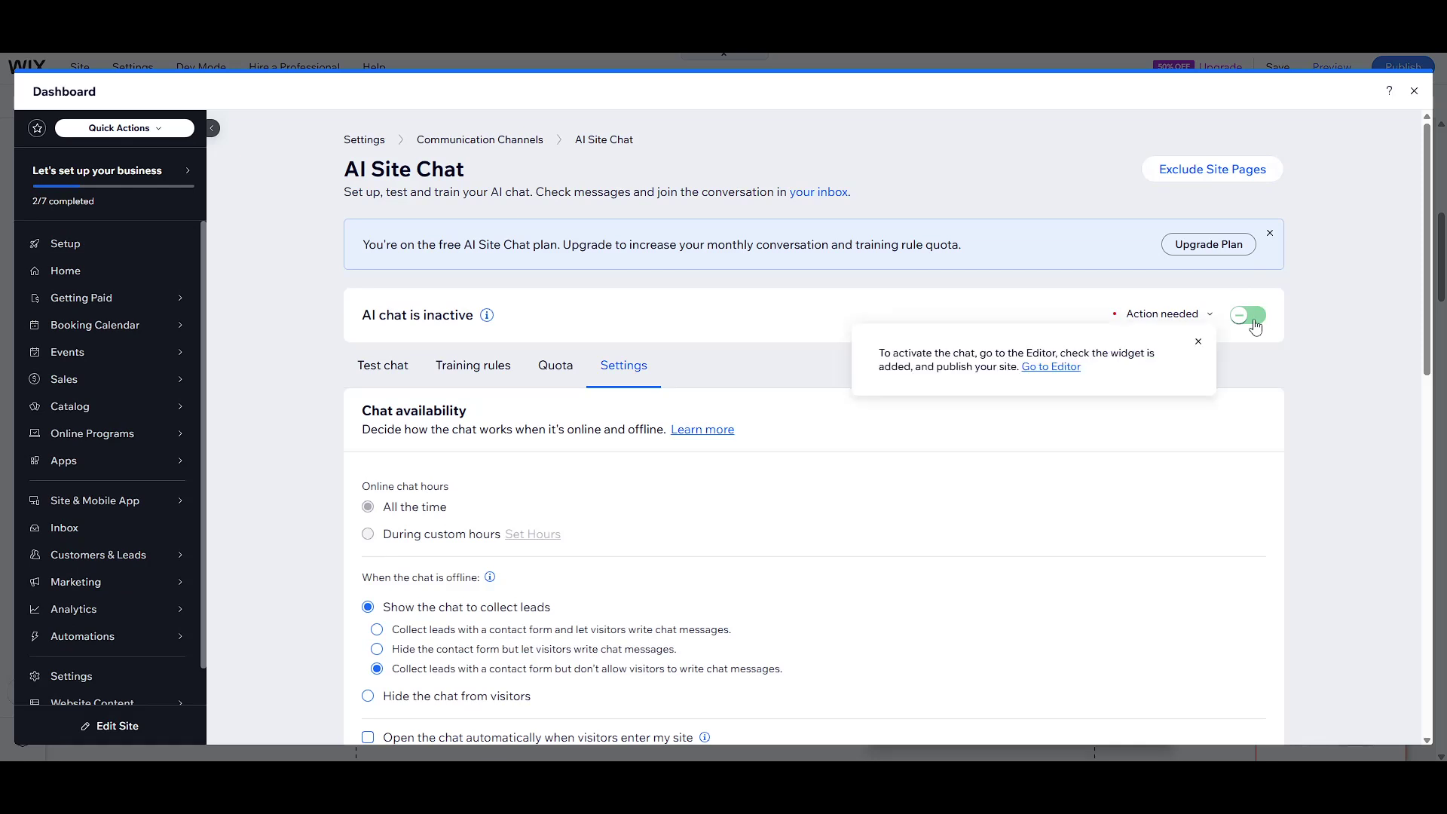
pyautogui.click(1198, 346)
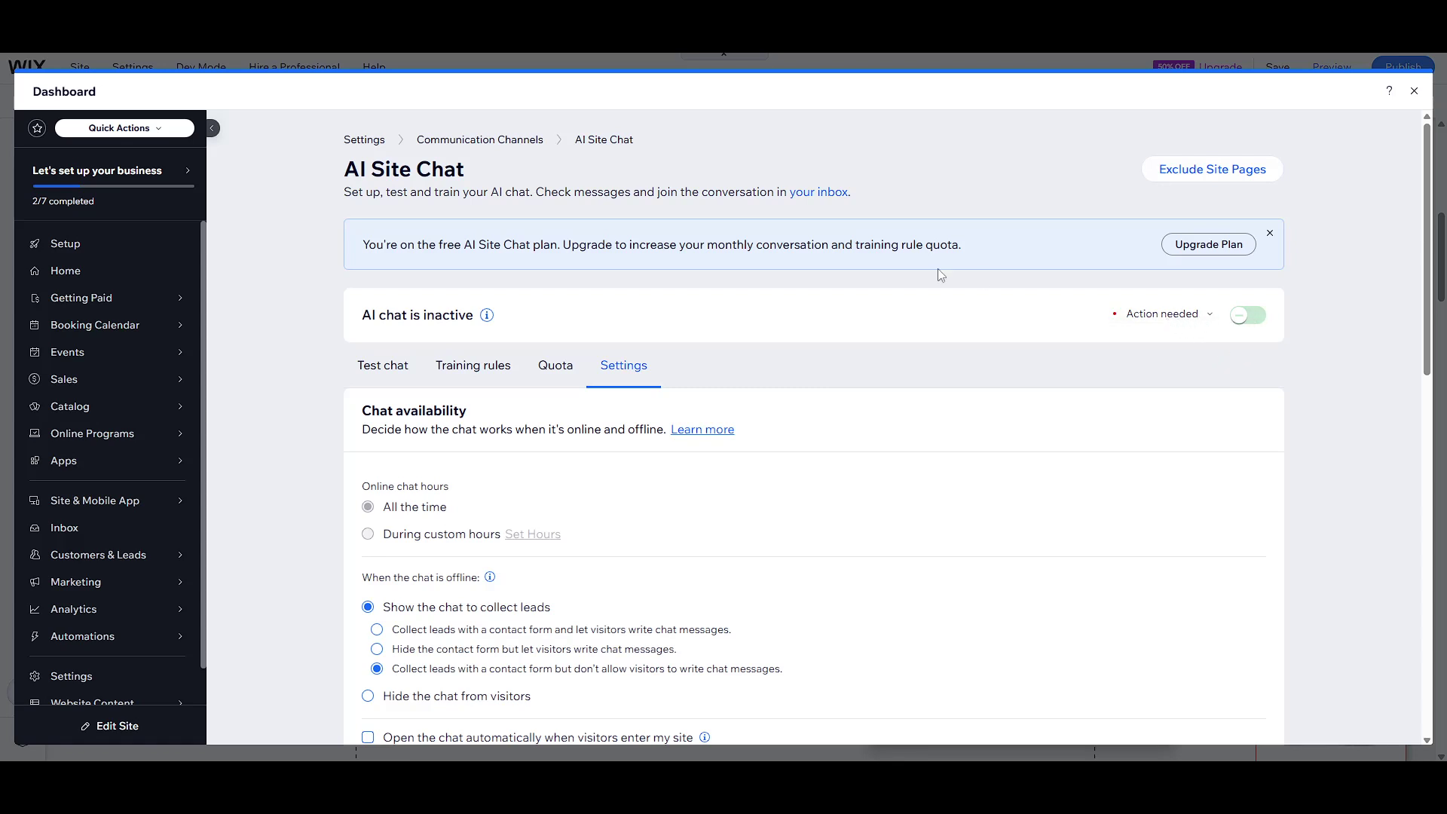
pyautogui.click(1191, 317)
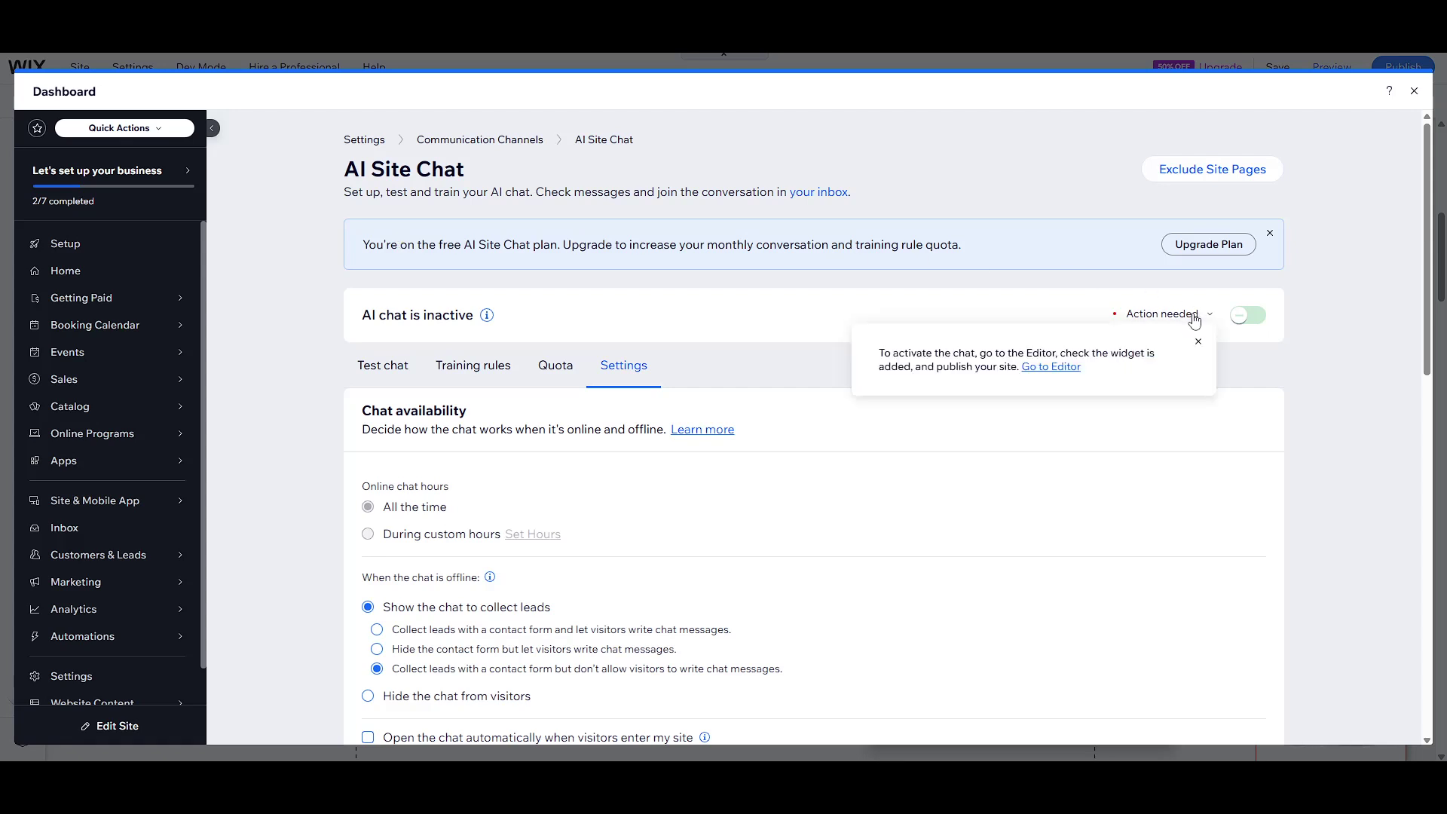
pyautogui.click(1194, 318)
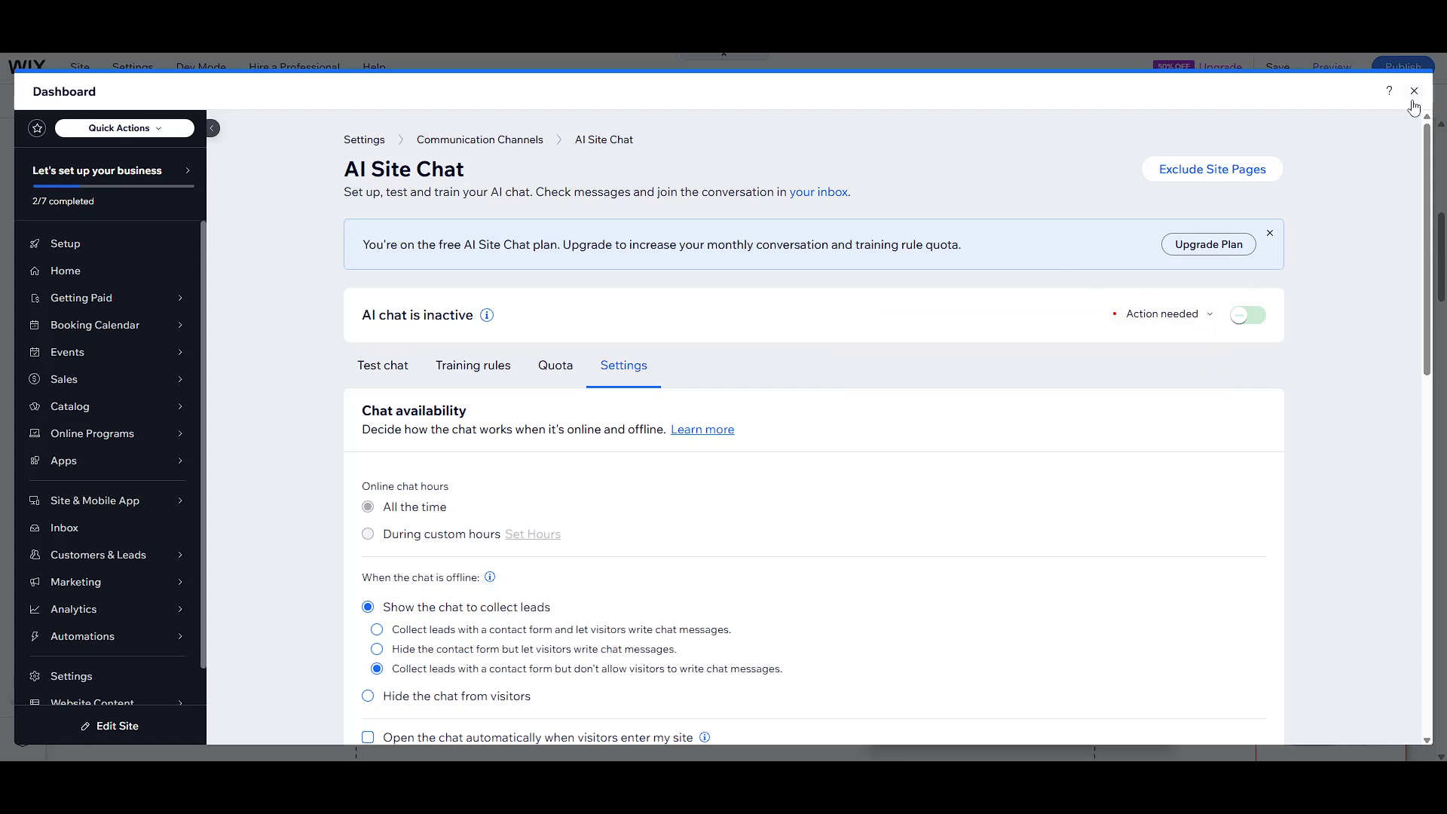